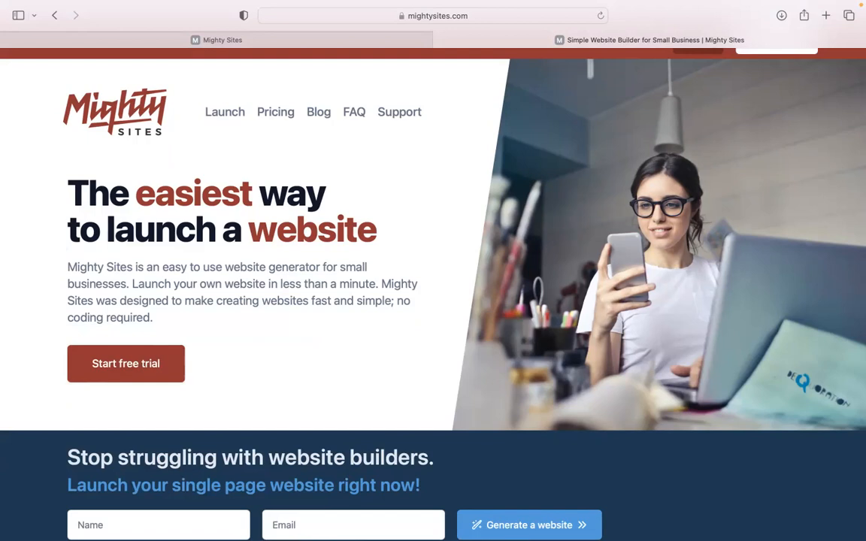
Scroll through the current page, then switch to the app.mightysites.com tab.
scroll(433, 293, down, 3)
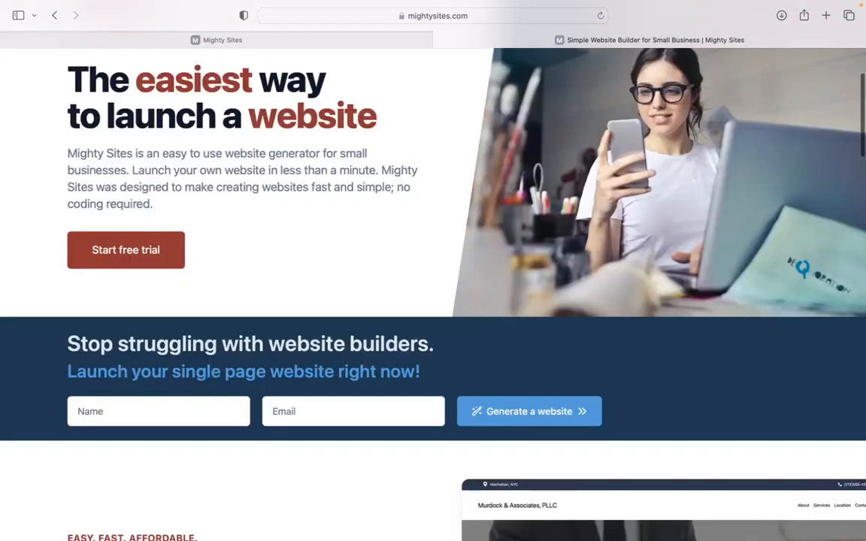
scroll(433, 293, down, 3)
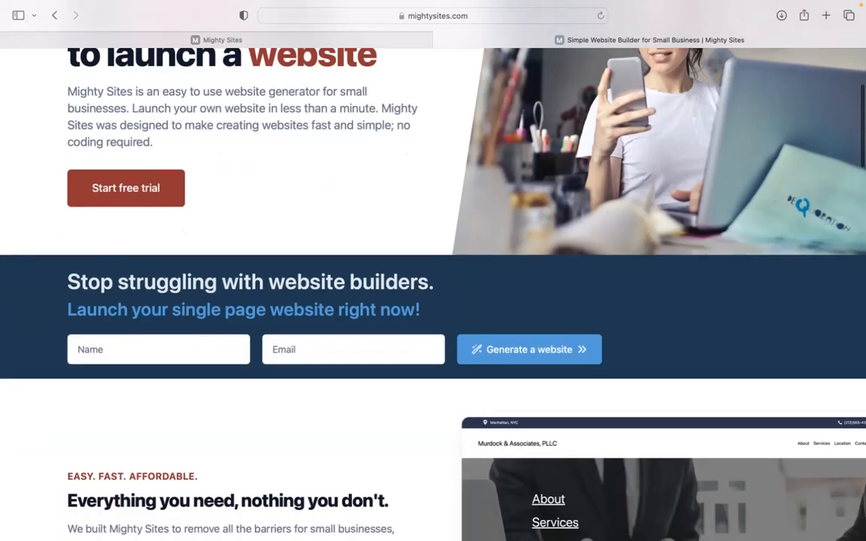
scroll(434, 294, down, 3)
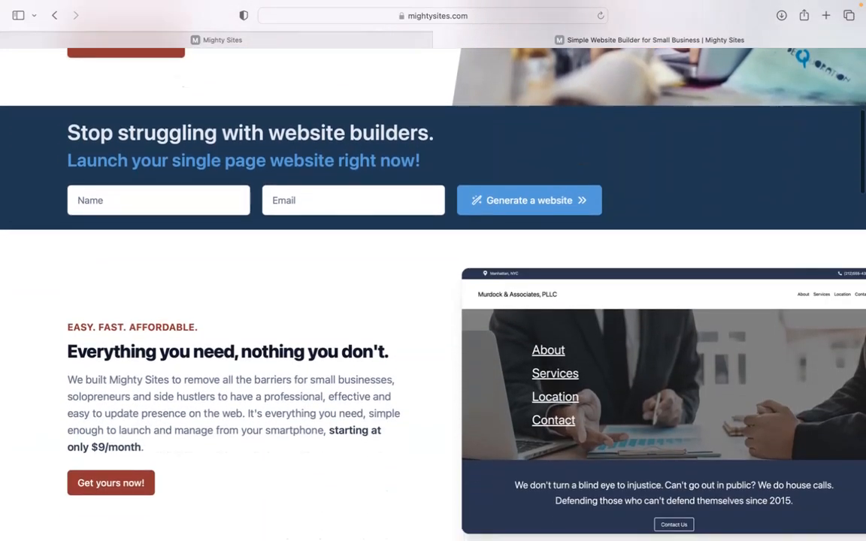
scroll(433, 293, down, 4)
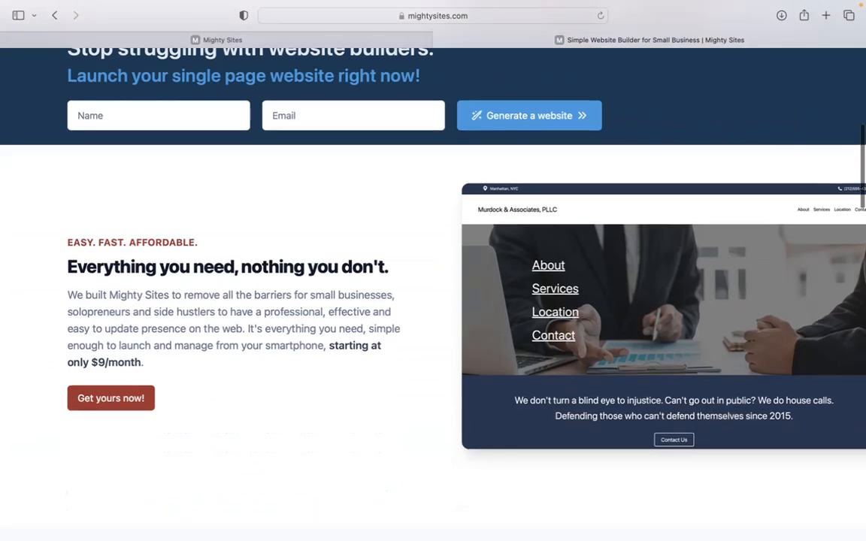
scroll(433, 293, down, 1)
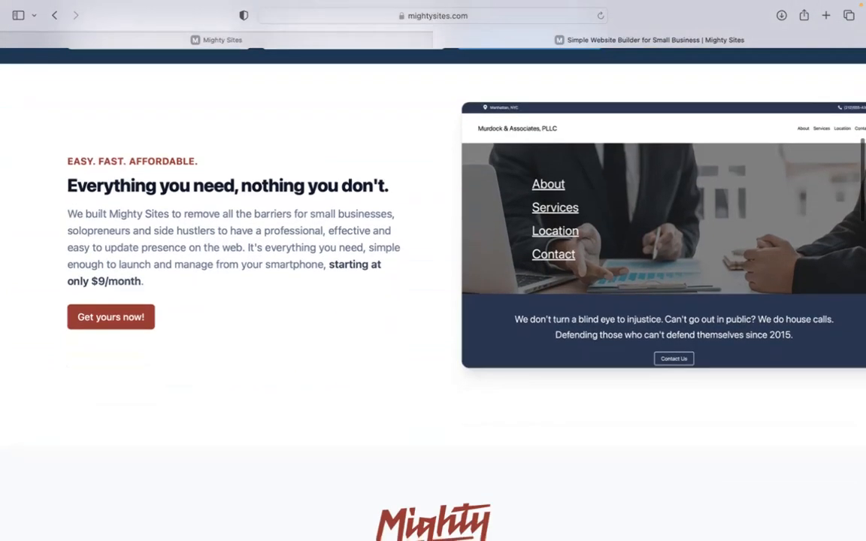
scroll(433, 293, down, 1)
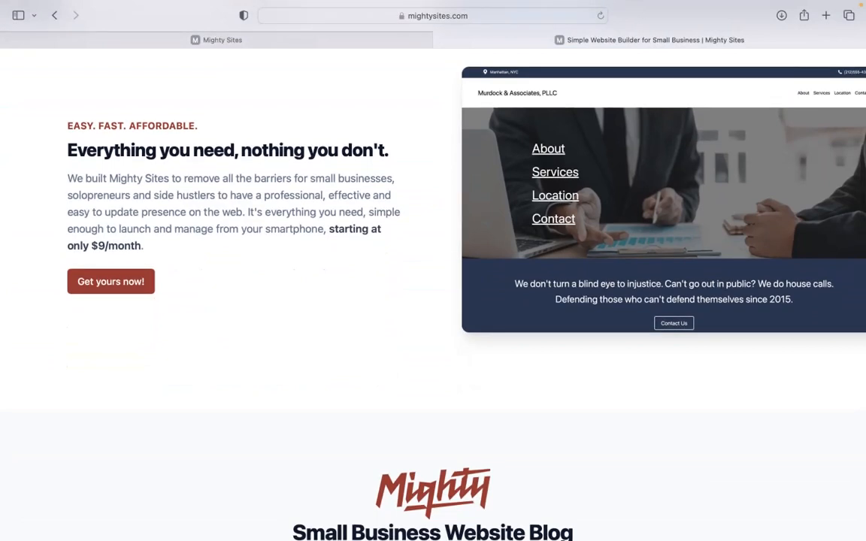
scroll(433, 294, down, 1)
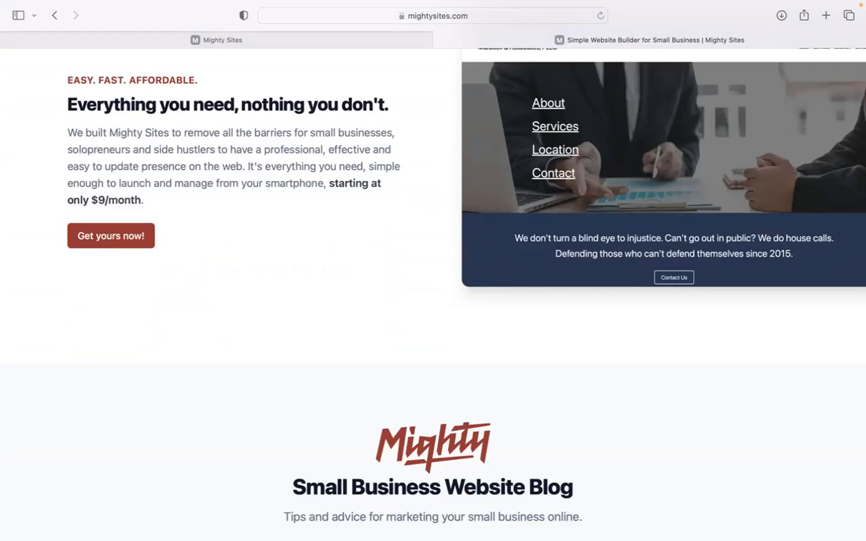
scroll(433, 293, up, 1)
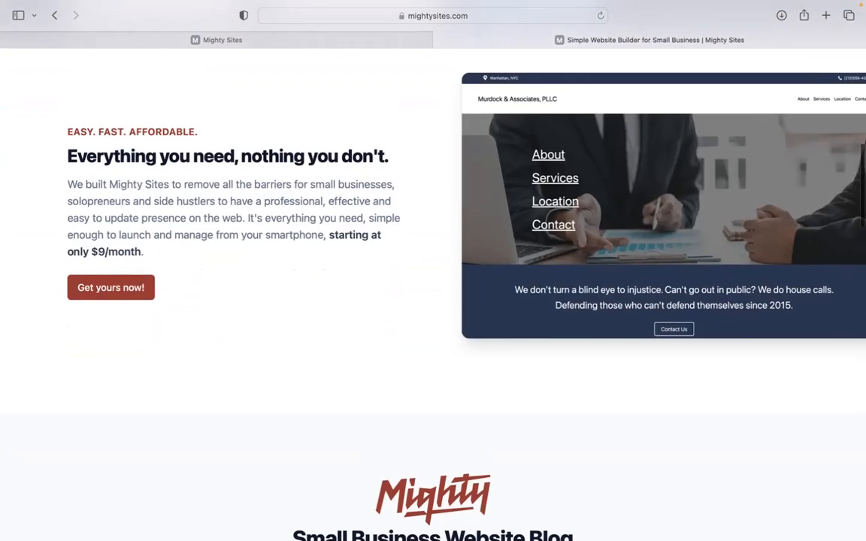
scroll(434, 293, down, 5)
scroll(433, 293, down, 5)
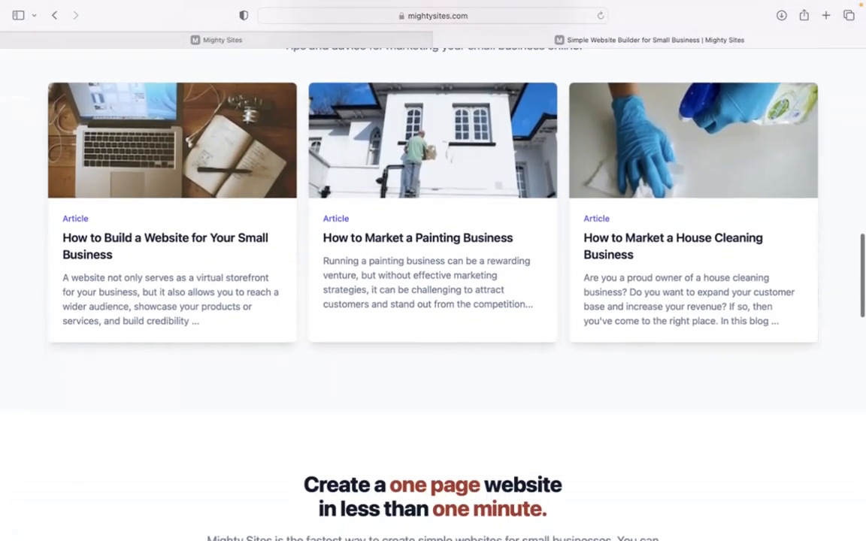
scroll(433, 294, down, 5)
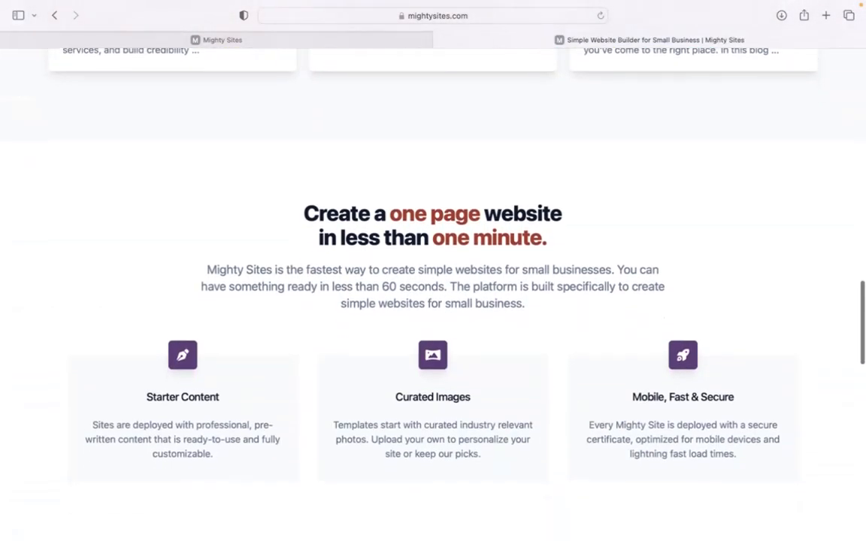
scroll(433, 293, down, 2)
click(347, 38)
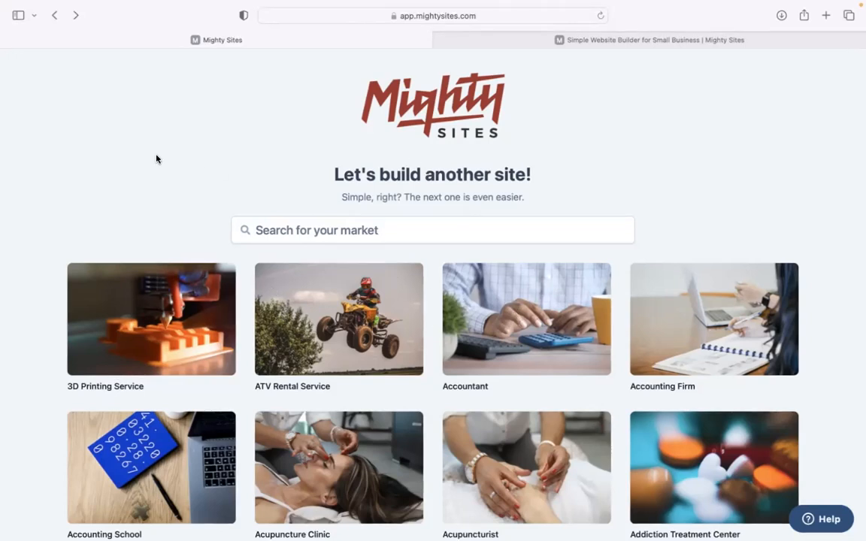
Search the markets for 'profe' and pick the Professional Organizer template.
scroll(157, 159, down, 5)
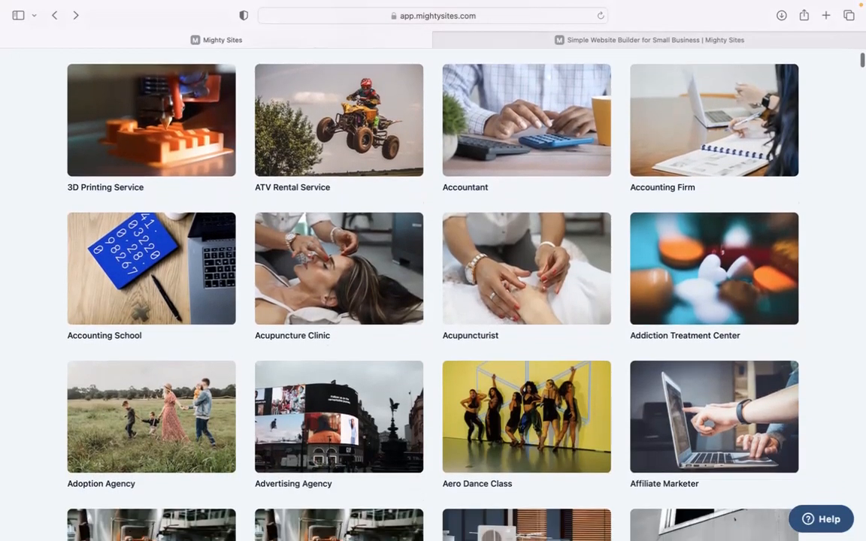
scroll(433, 285, down, 8)
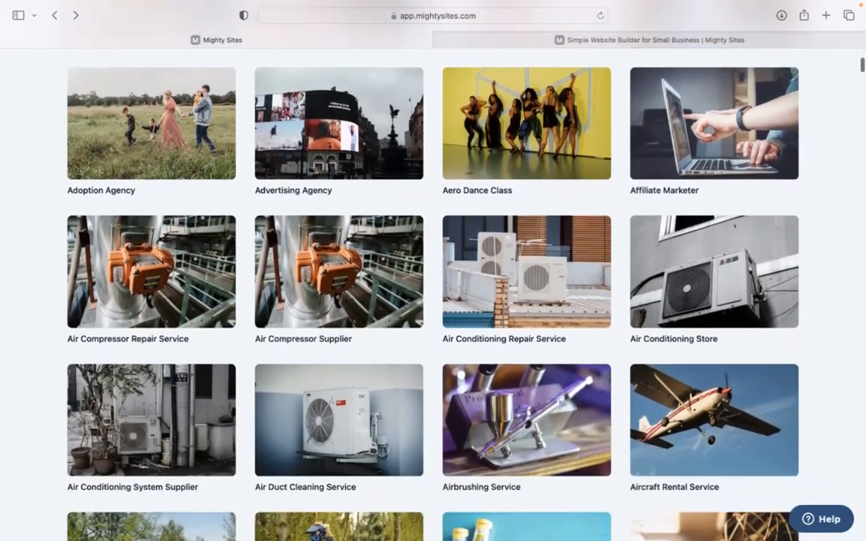
scroll(433, 286, down, 7)
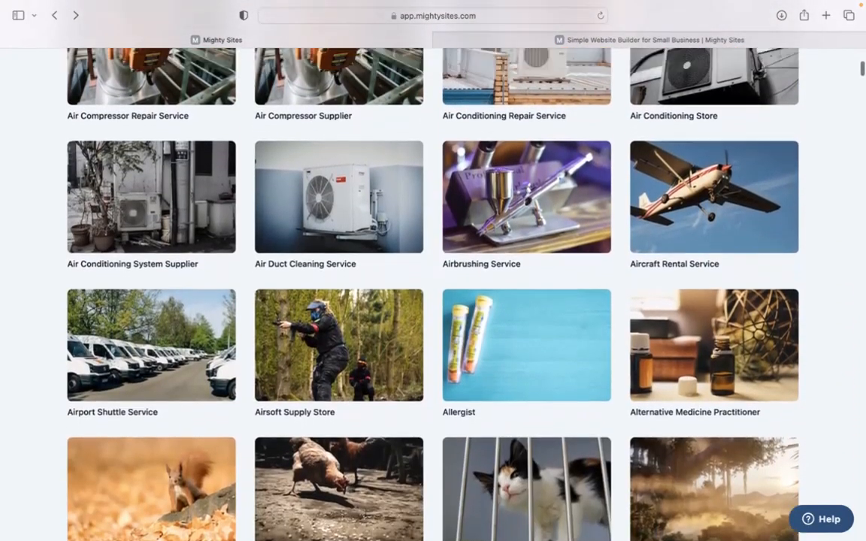
scroll(171, 155, up, 20)
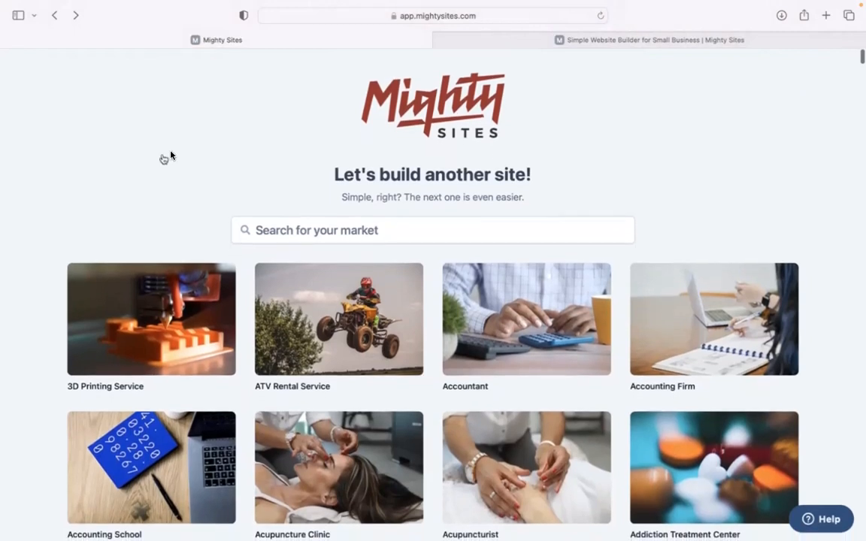
click(301, 229)
text(profe)
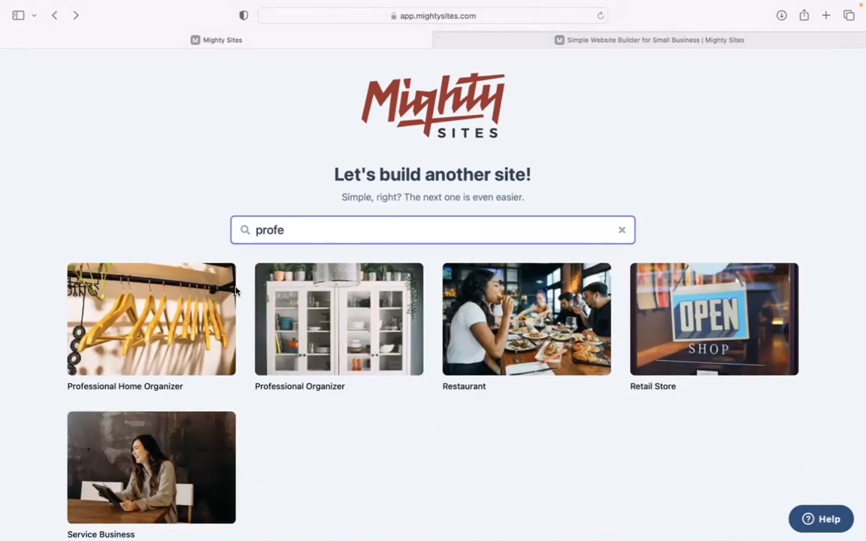
click(327, 314)
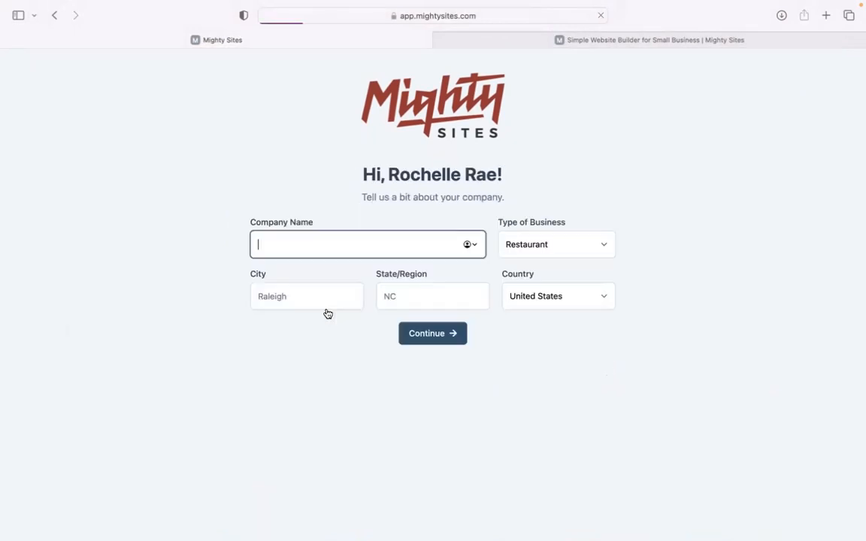
Enter the company name, city 'Denver' and state 'Colorado' in the company details form.
text(Roch)
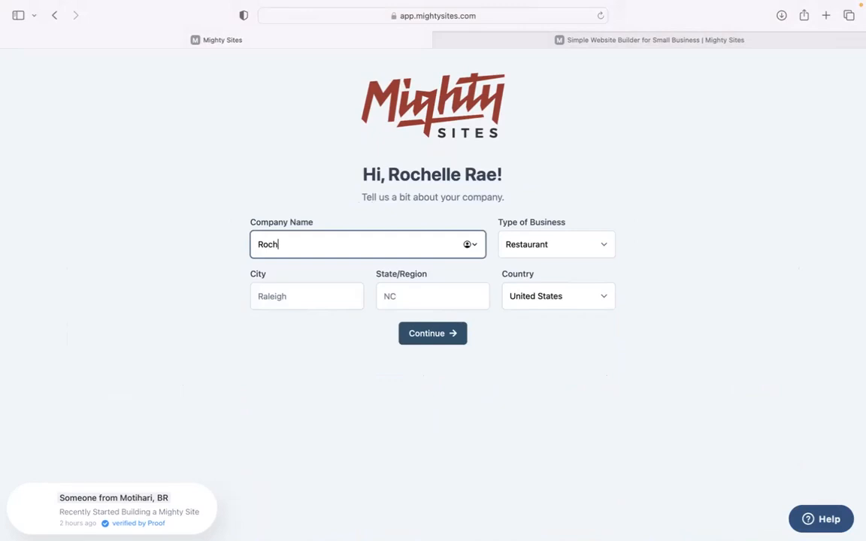
text(elle's Professiona)
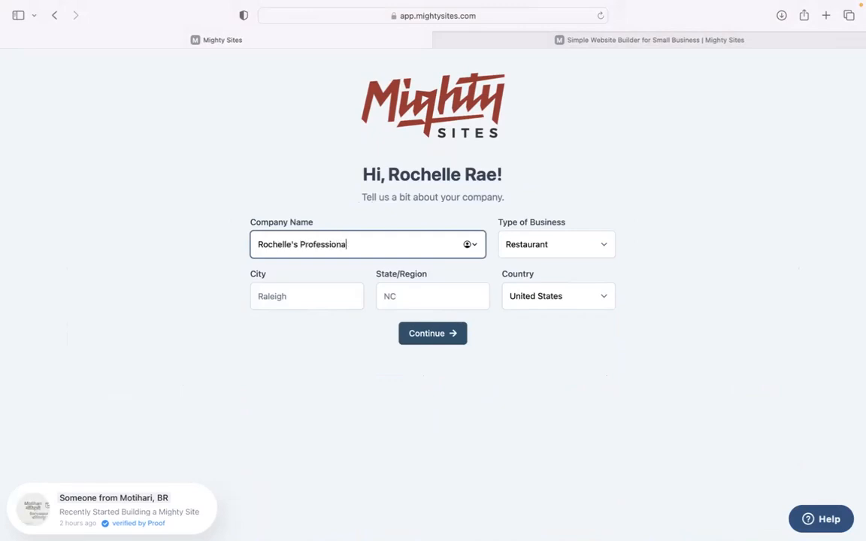
text(l Organiza)
text(r Servicers)
text(s)
click(301, 296)
text(Denv)
click(406, 296)
text(cOL)
key(BackSpace)
key(BackSpace)
key(BackSpace)
text(Colorado)
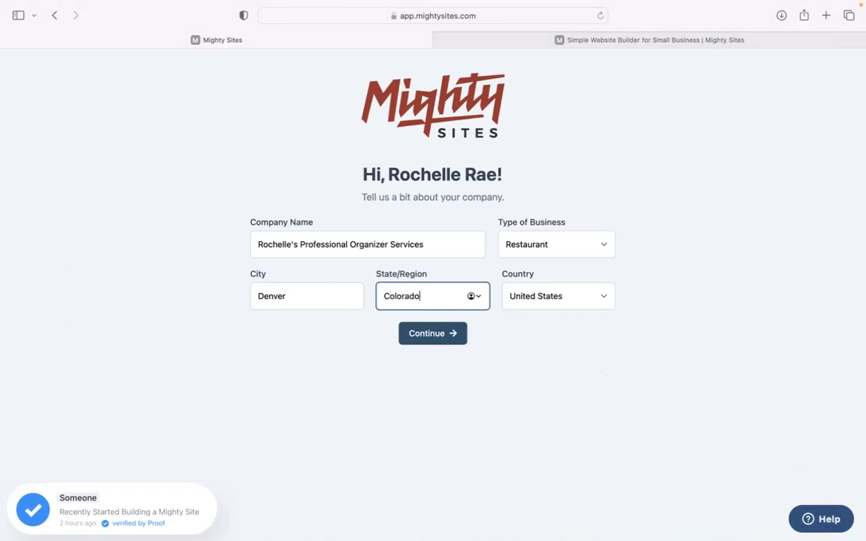
Change the business type from Restaurant to Service and generate the site.
click(526, 246)
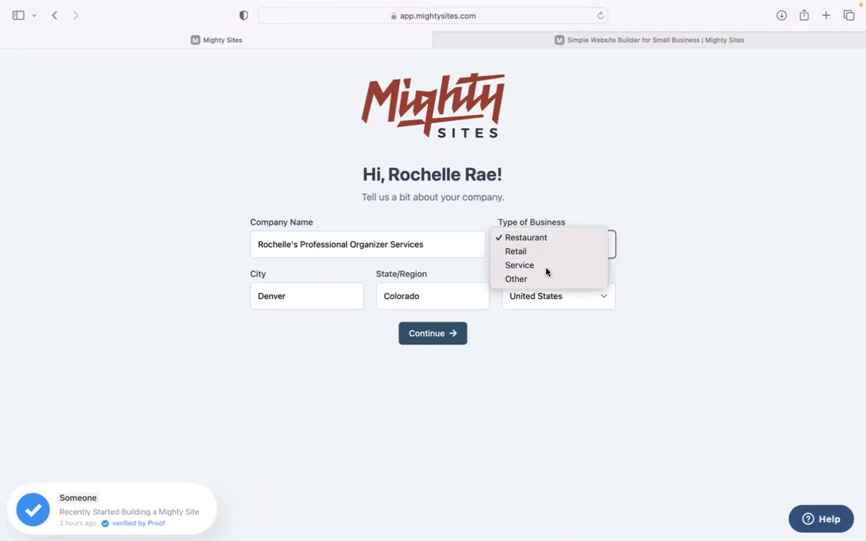
key(Escape)
key(s)
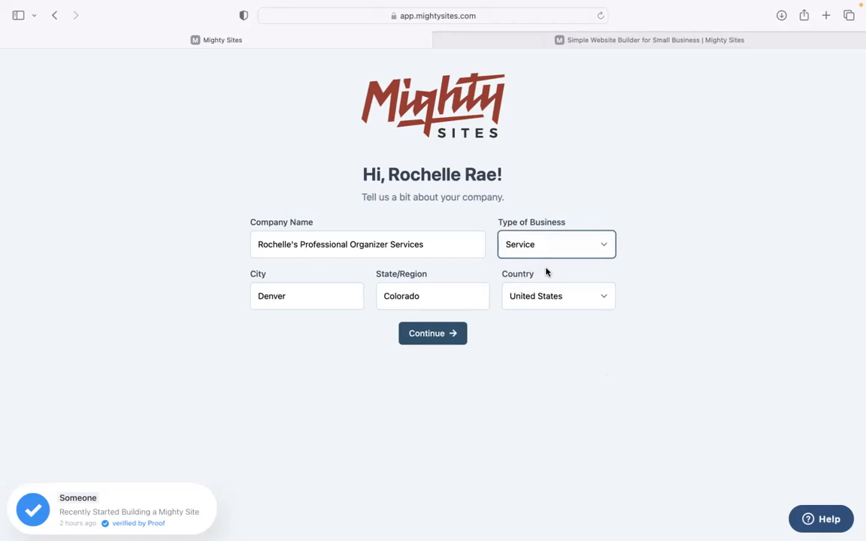
click(454, 334)
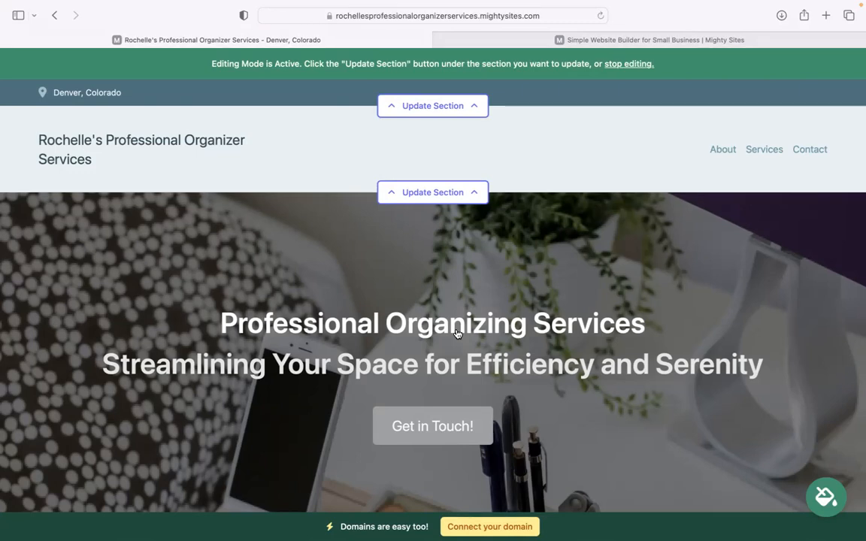
scroll(456, 334, down, 5)
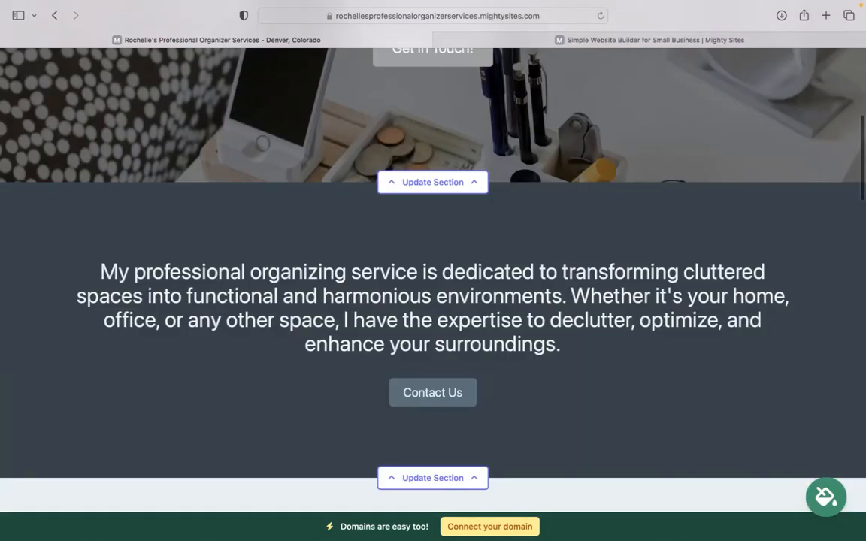
drag(101, 247, 619, 368)
click(611, 356)
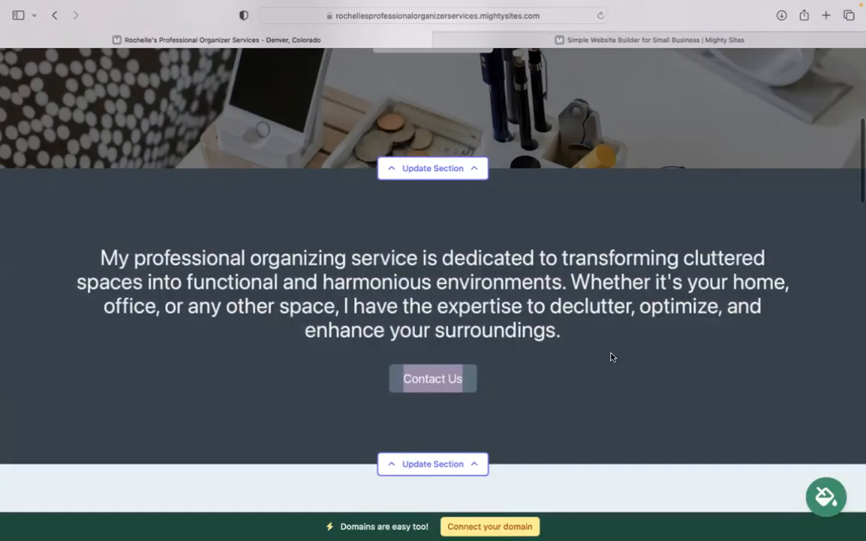
scroll(583, 340, down, 4)
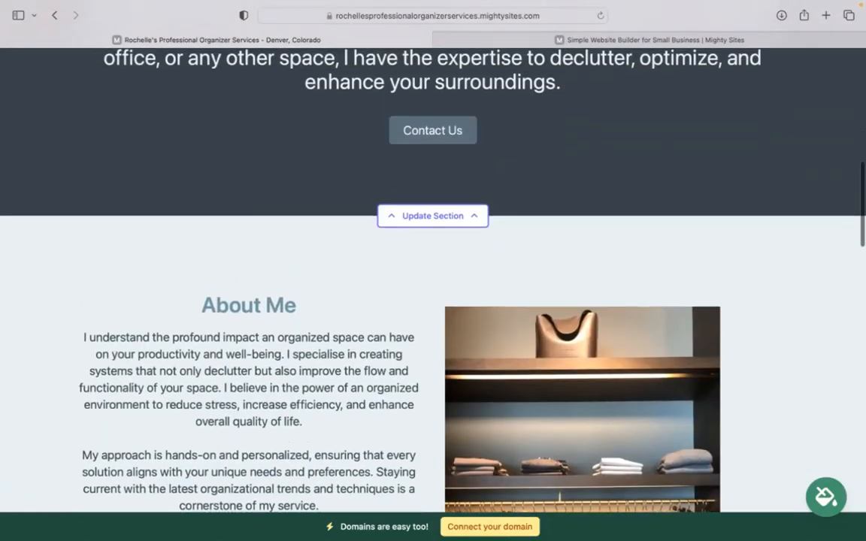
scroll(390, 253, down, 1)
scroll(389, 252, down, 1)
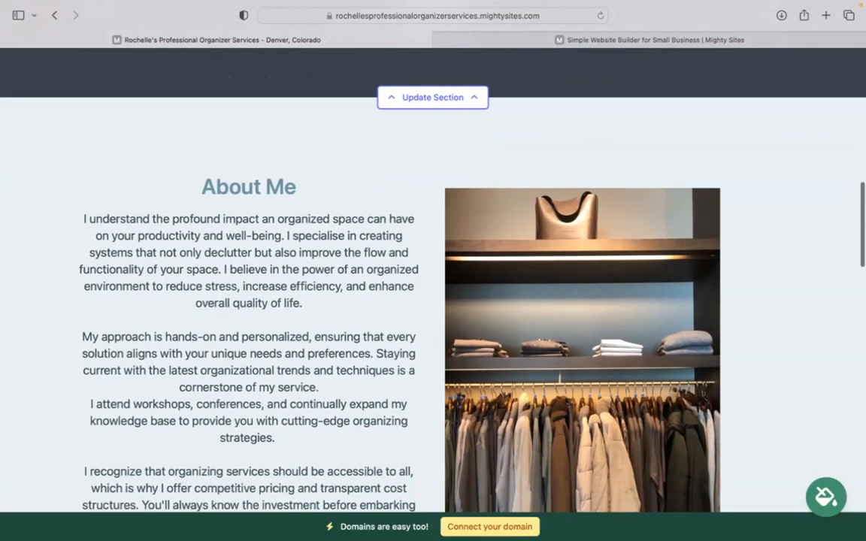
scroll(700, 257, down, 1)
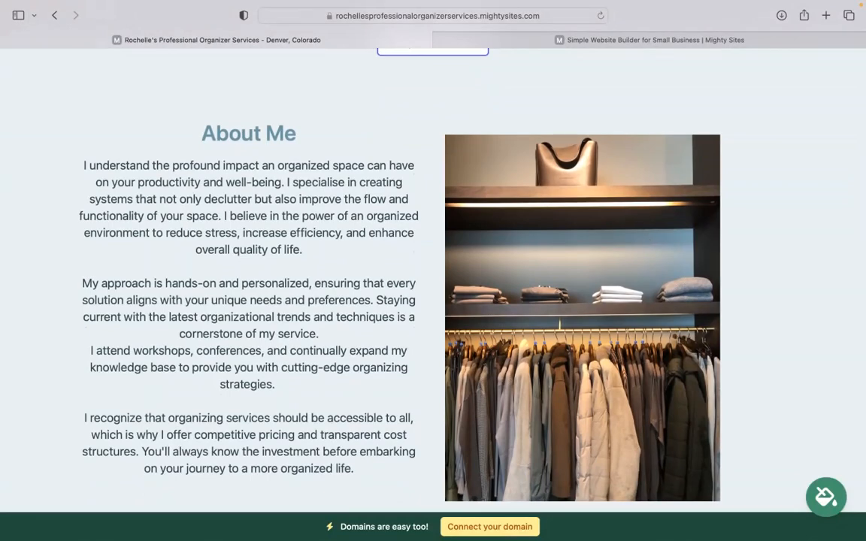
scroll(433, 278, down, 10)
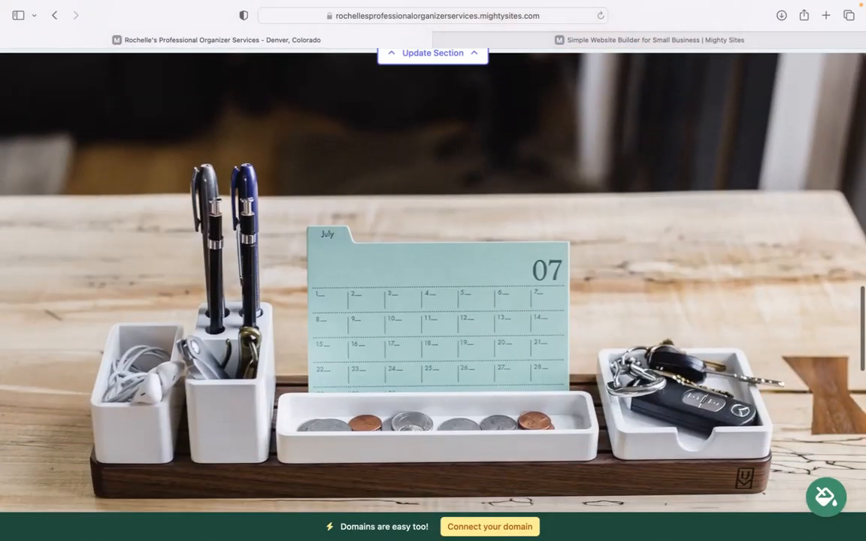
scroll(433, 278, down, 8)
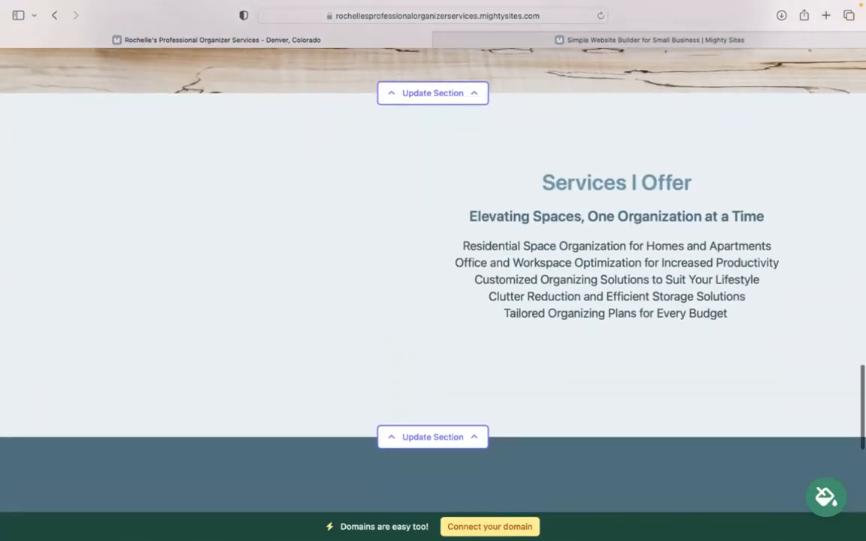
scroll(433, 278, up, 8)
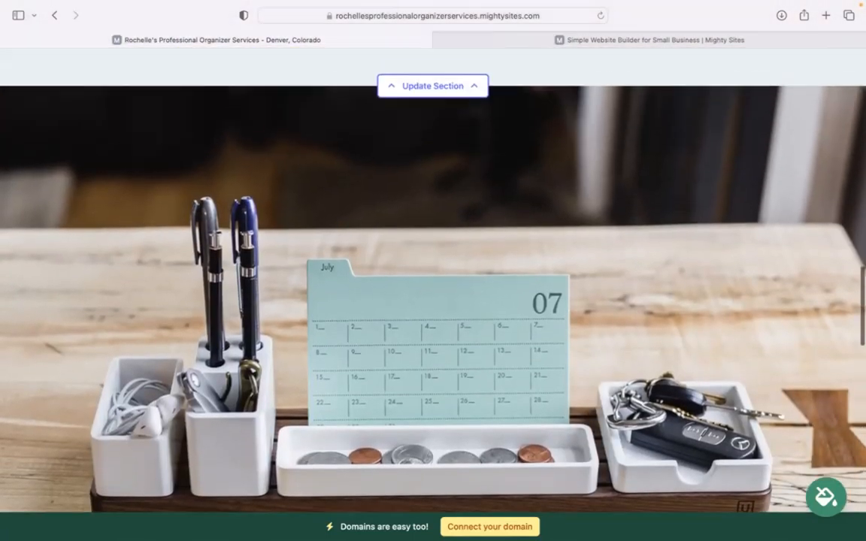
scroll(206, 60, up, 8)
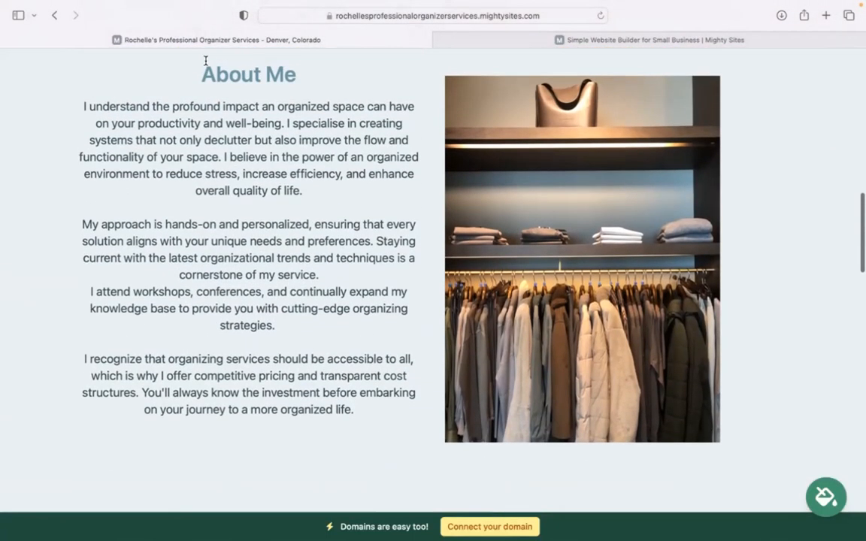
drag(72, 99, 381, 428)
click(387, 441)
scroll(387, 441, up, 5)
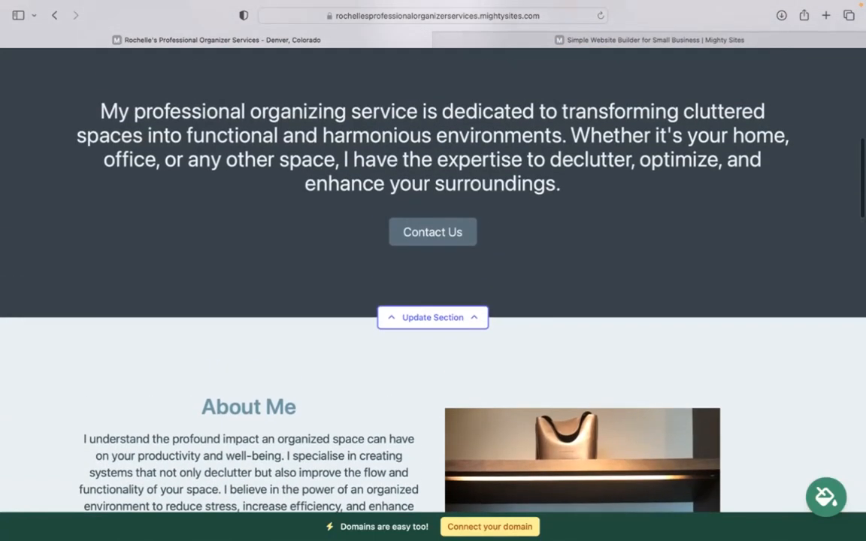
scroll(387, 441, up, 5)
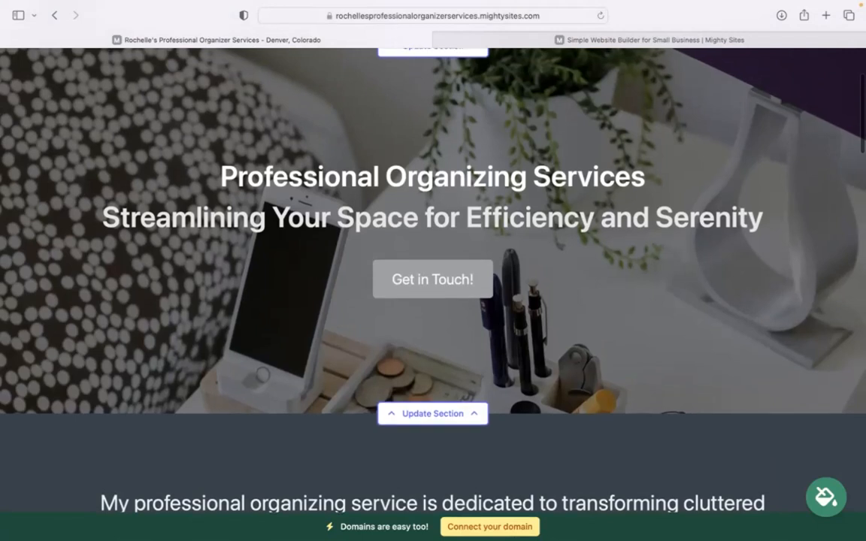
scroll(433, 293, up, 3)
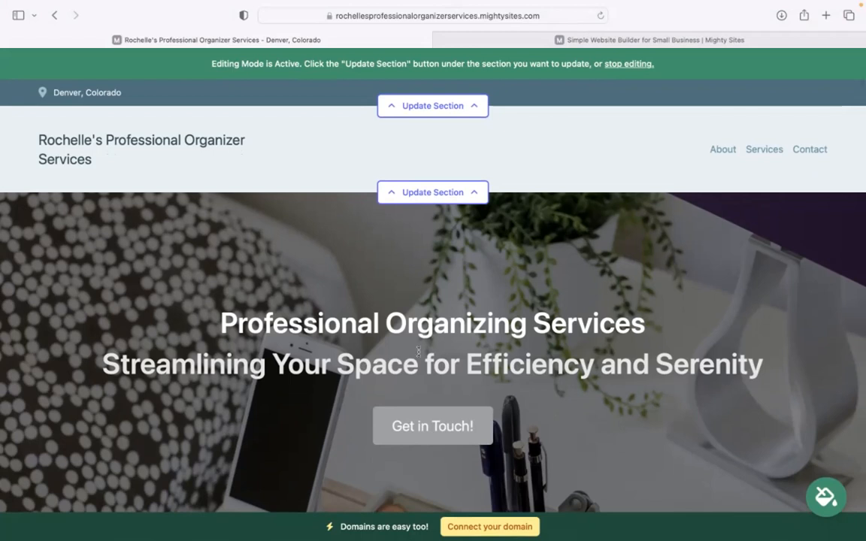
Enter the organization email in the contact bar and set it to show on the site.
click(447, 105)
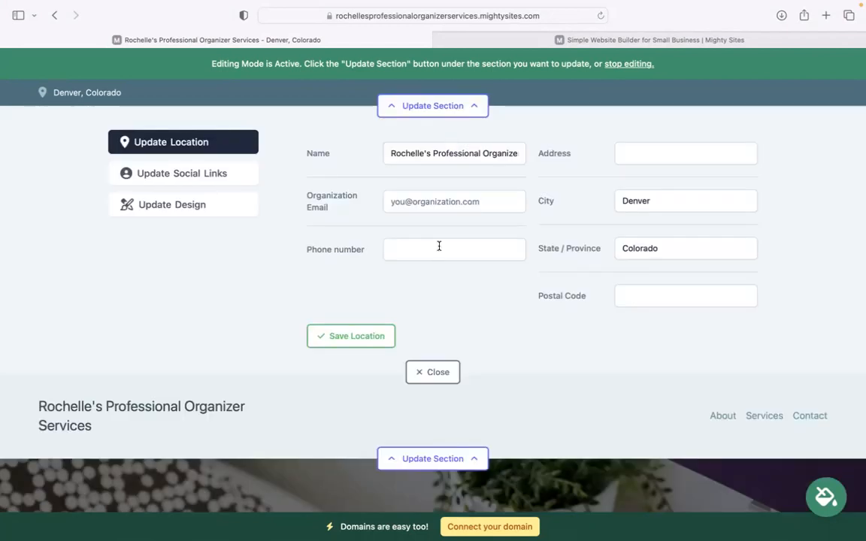
click(466, 205)
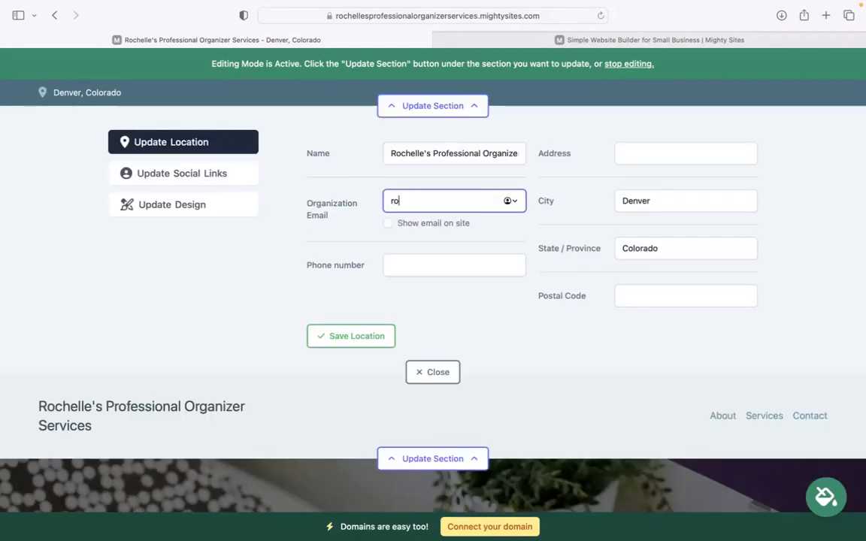
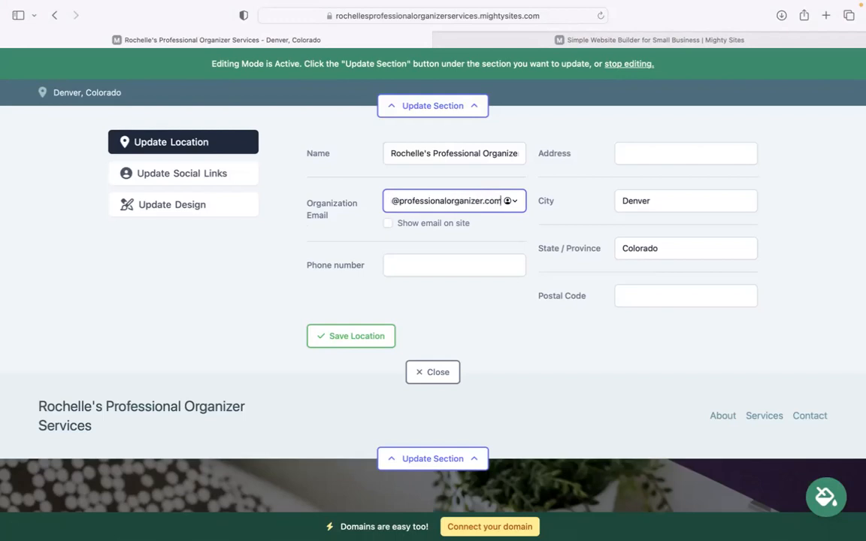
click(393, 226)
click(388, 224)
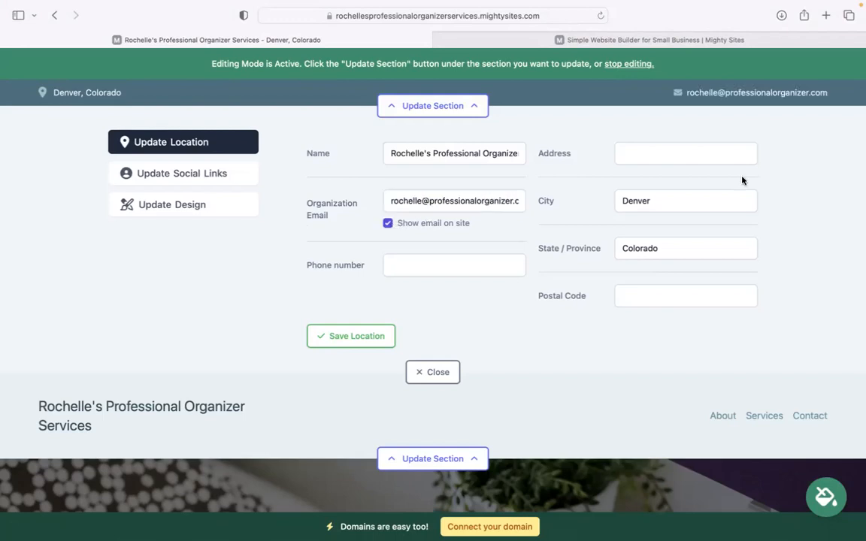
Enter the business phone number, correcting the mistyped digits.
click(431, 263)
text(46403)
key(BackSpace)
key(BackSpace)
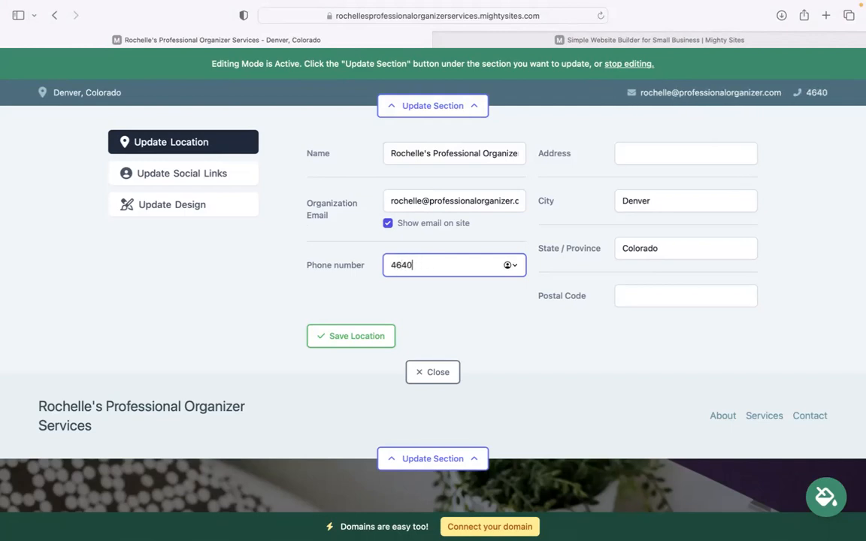
text(-38398)
key(BackSpace)
Add the street address and postal code and save the location.
click(660, 145)
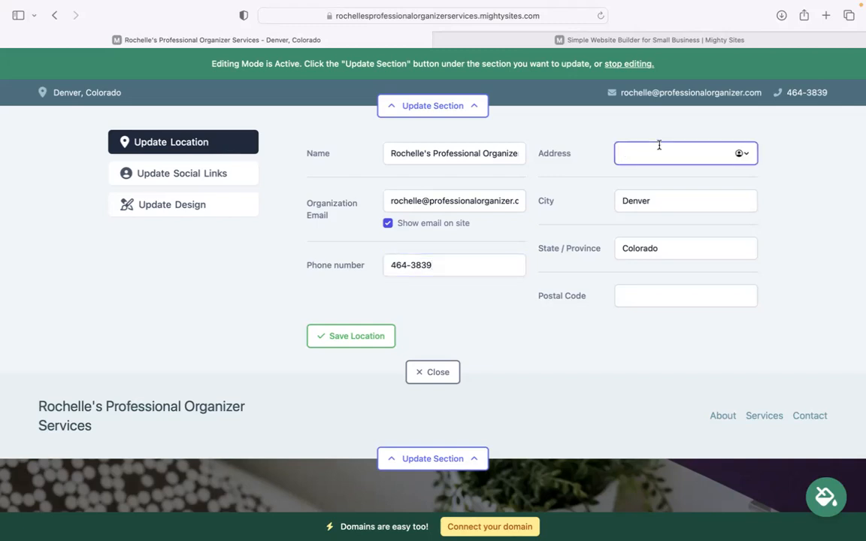
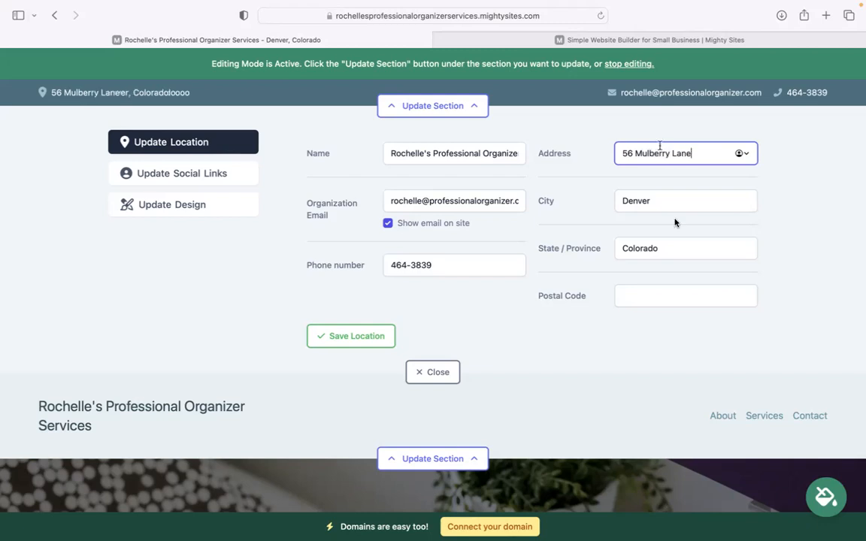
click(661, 302)
text(40583)
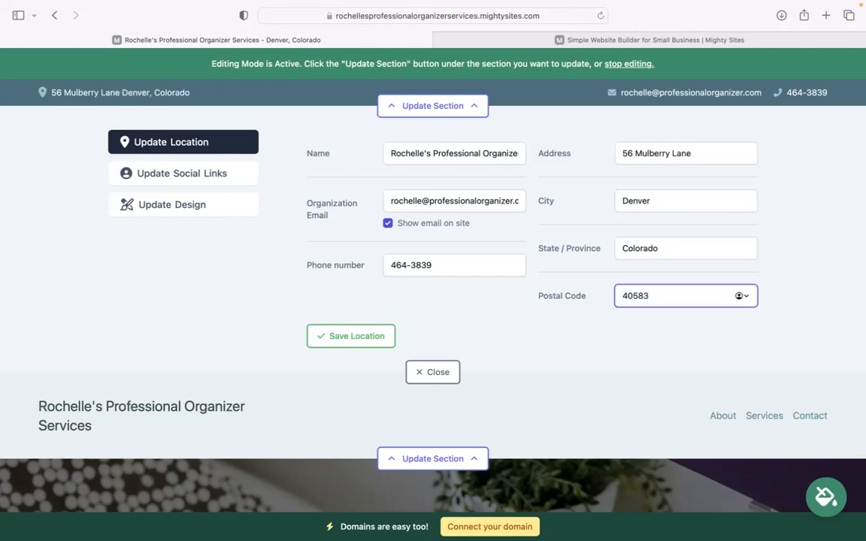
click(371, 340)
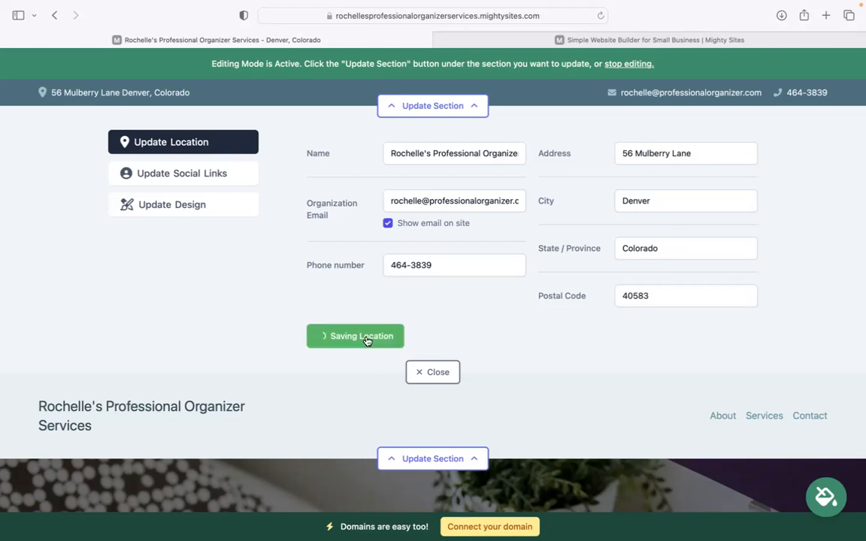
click(212, 178)
Set the Instagram handle to 'mightysites' and save the social links.
click(412, 156)
text(n)
key(BackSpace)
text(mightysites)
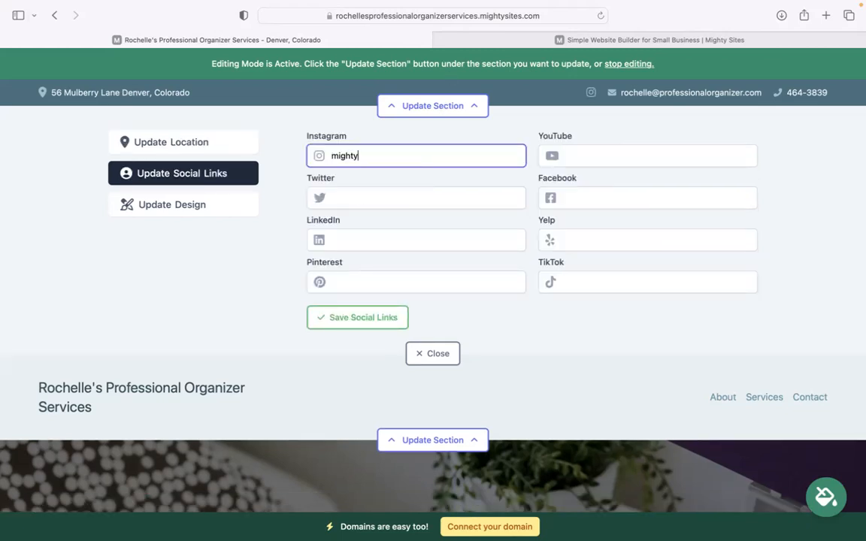
click(381, 321)
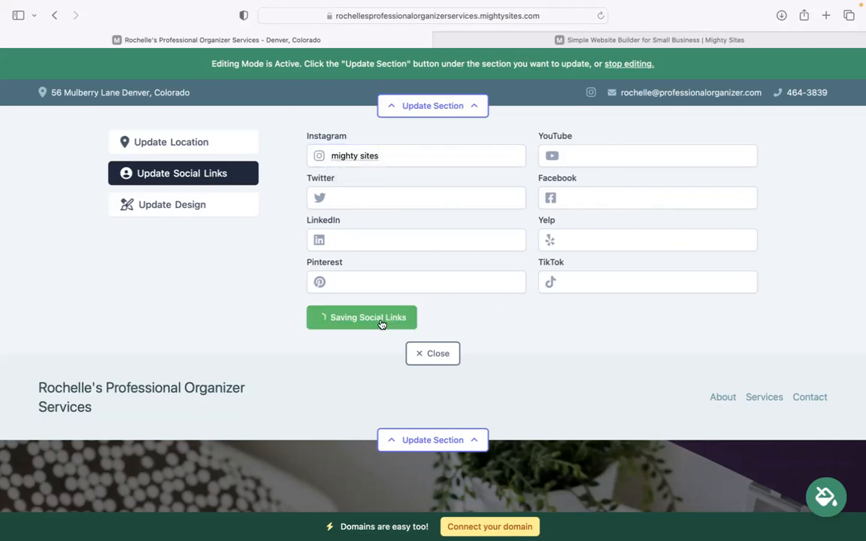
click(424, 353)
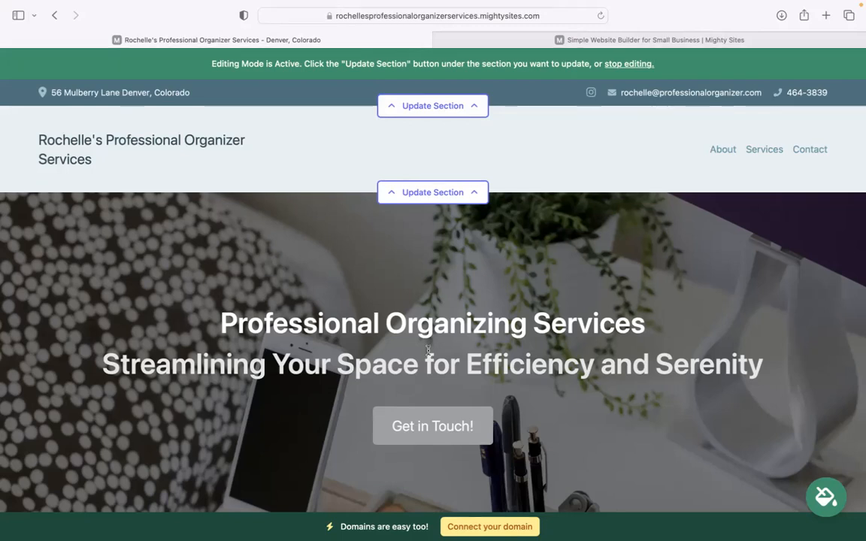
Upload 'Mighty Sites Logo YouTube.png' as the header logo and save it.
click(449, 197)
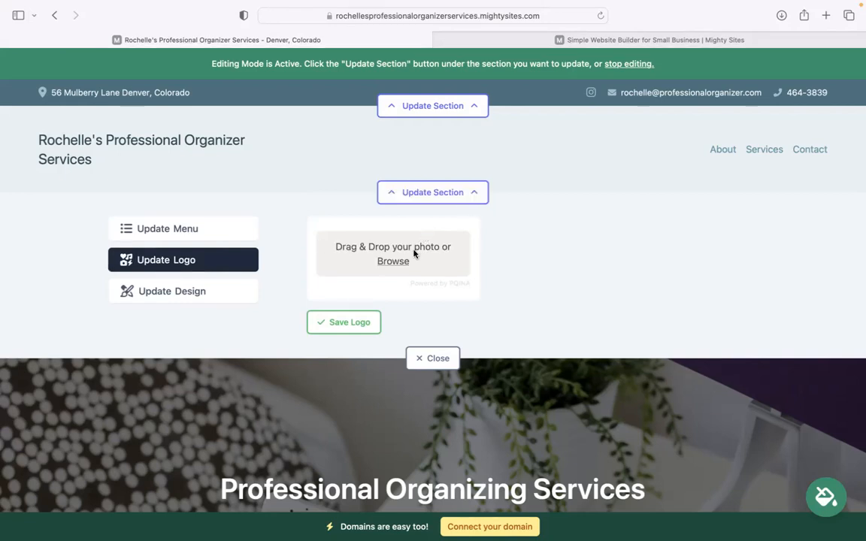
click(393, 262)
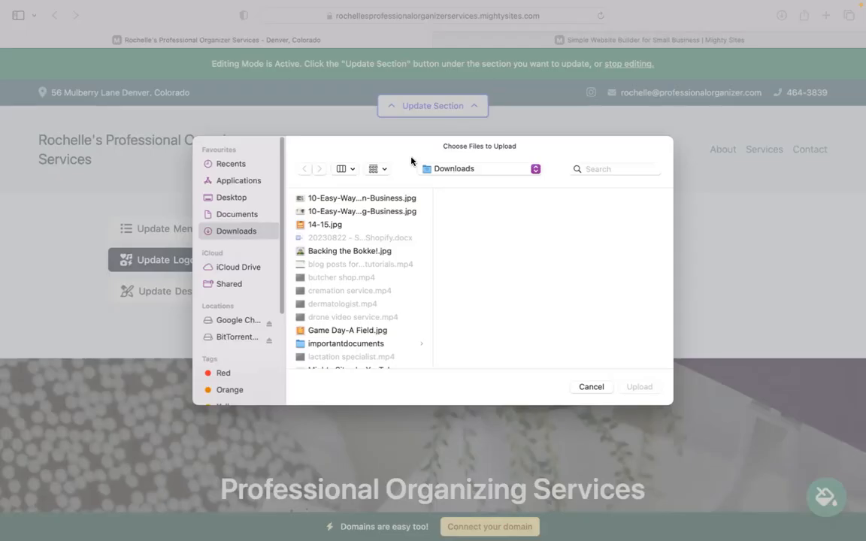
click(371, 345)
key(Down)
key(Down)
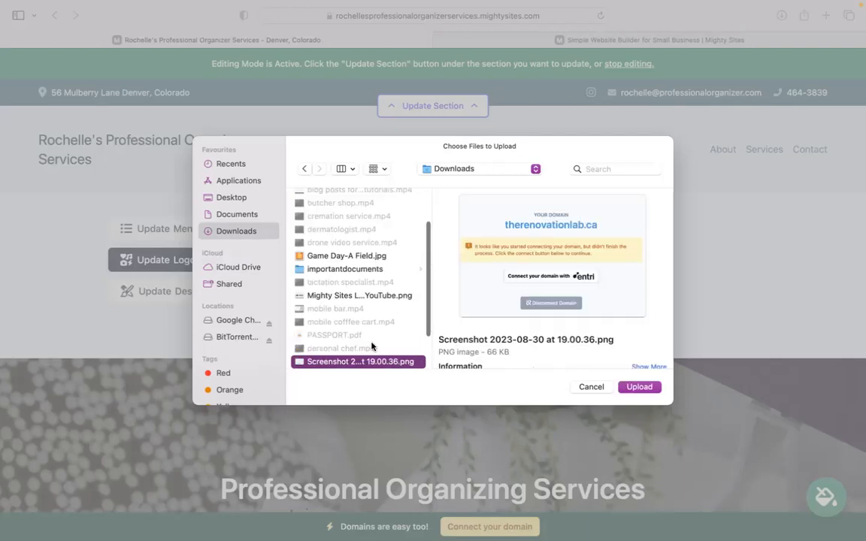
click(403, 294)
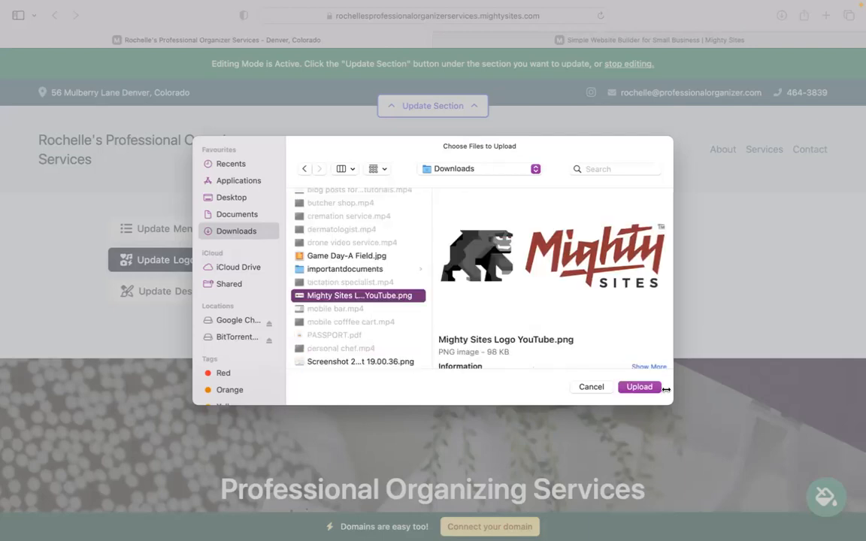
click(640, 387)
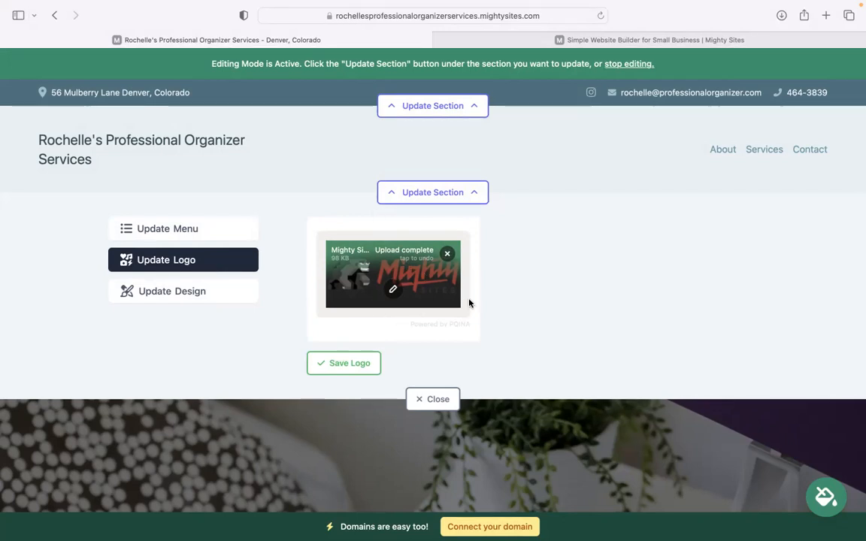
click(362, 363)
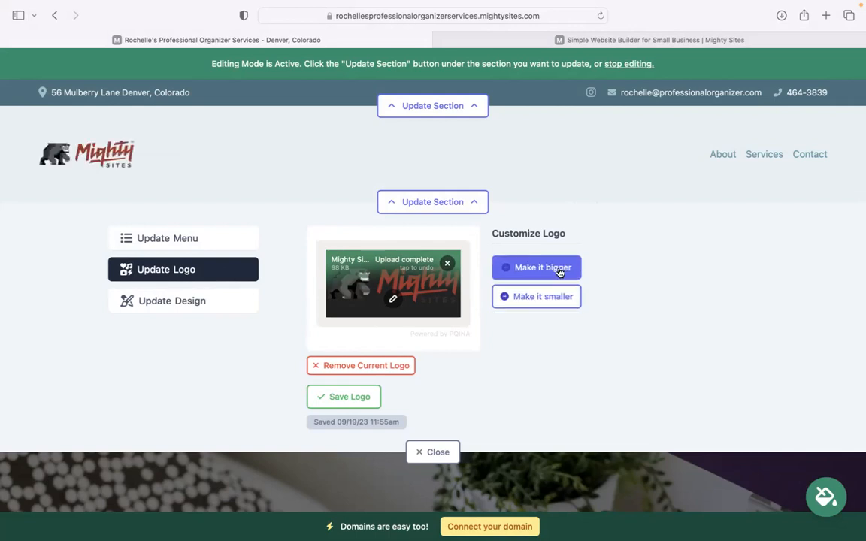
scroll(526, 316, down, 2)
Preview several colour themes and save the third dark teal-and-navy theme.
click(427, 396)
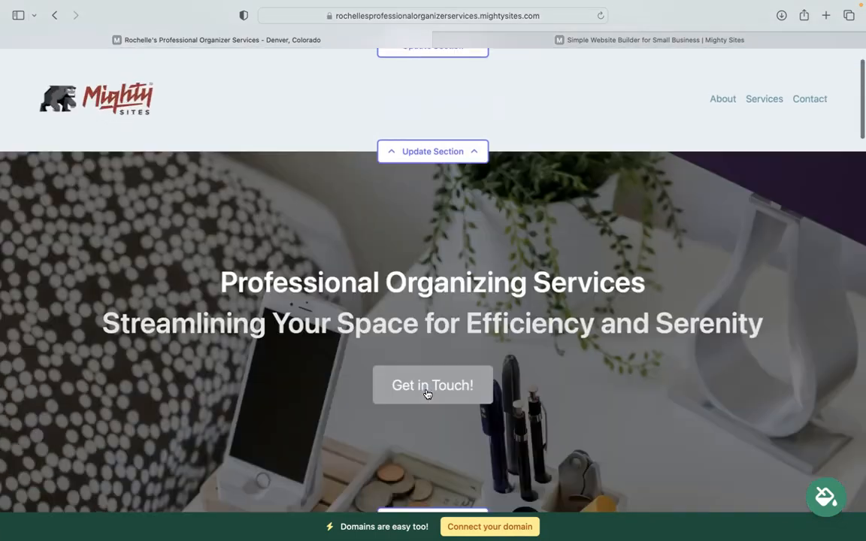
scroll(278, 325, down, 5)
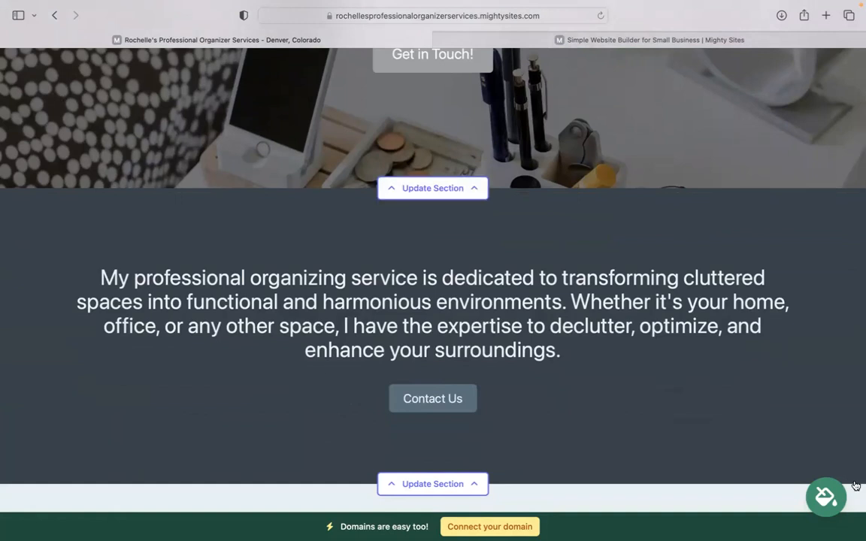
click(827, 498)
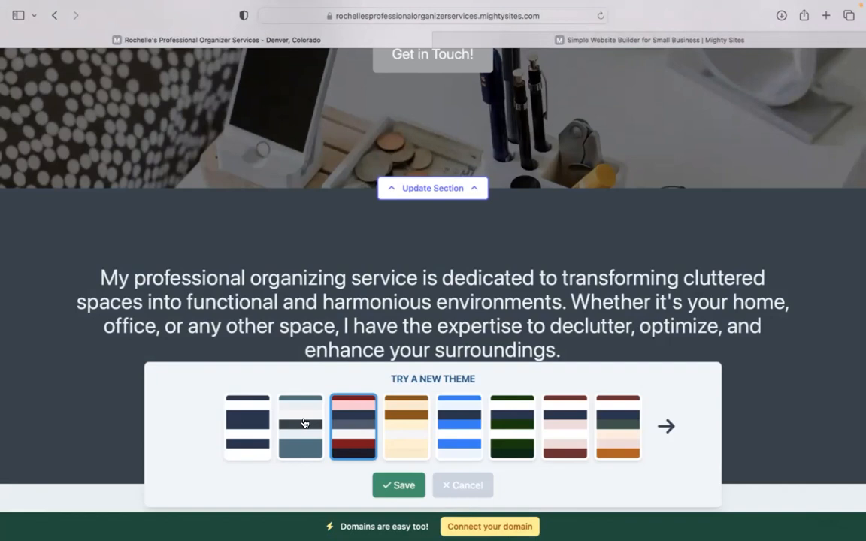
click(305, 423)
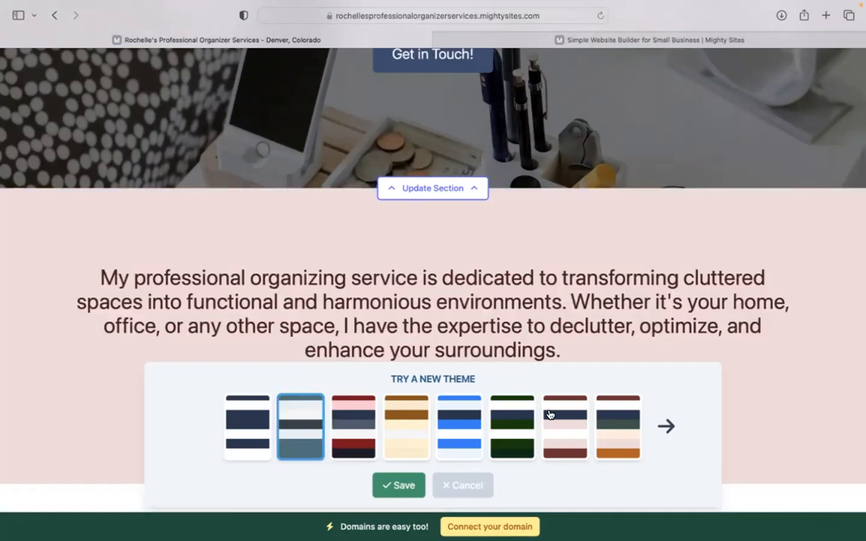
click(665, 426)
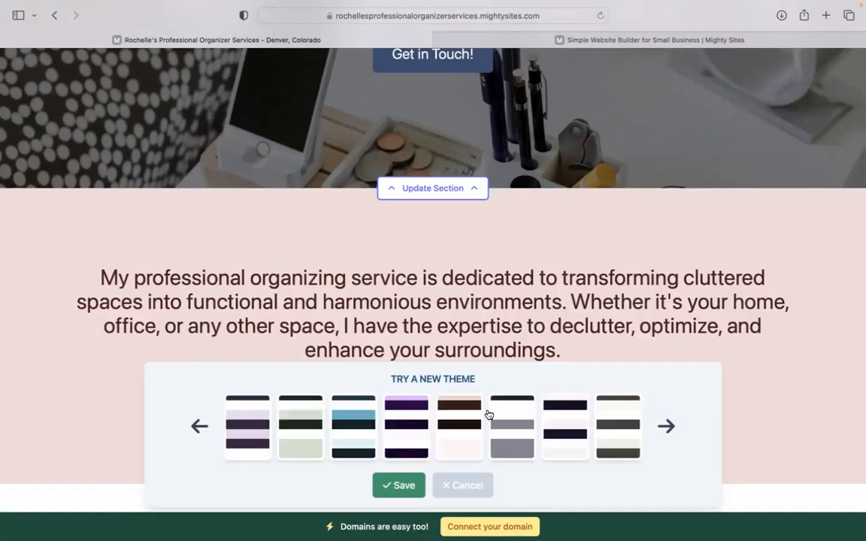
click(490, 416)
click(445, 417)
click(369, 430)
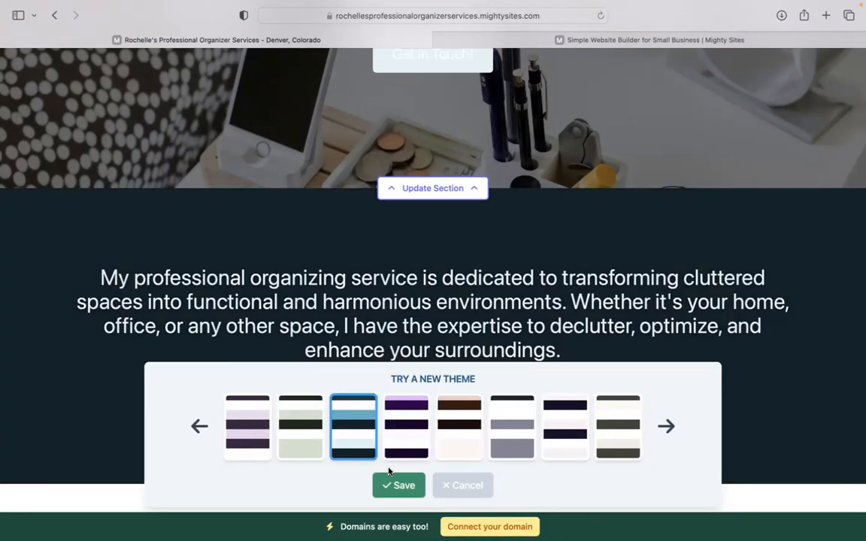
click(399, 485)
scroll(398, 481, up, 5)
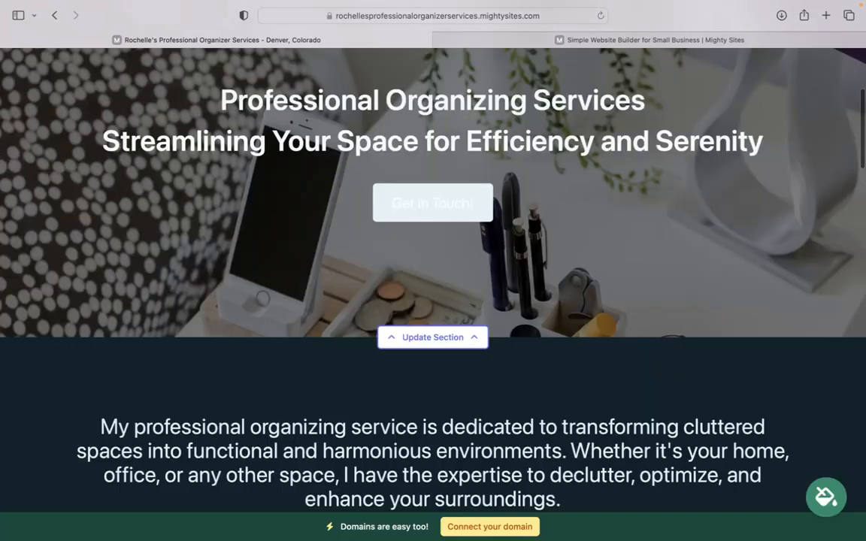
scroll(399, 481, down, 4)
scroll(395, 341, down, 2)
scroll(396, 340, up, 1)
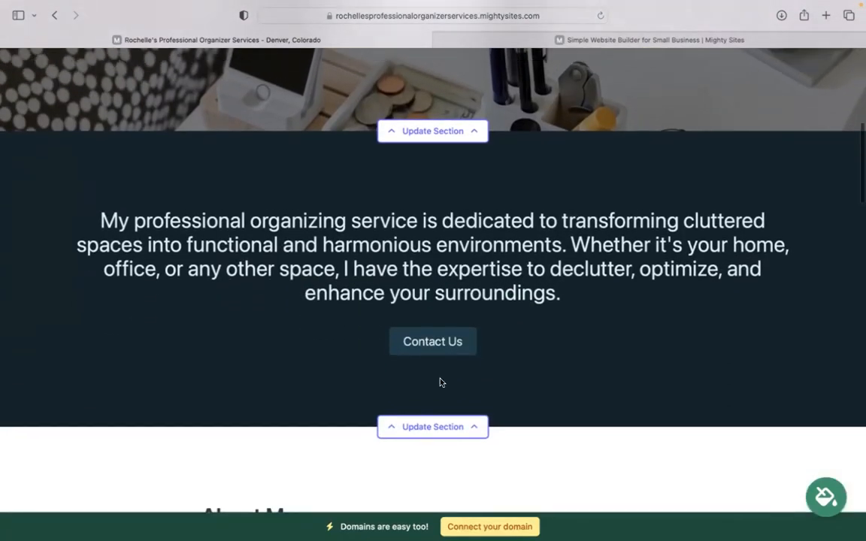
click(465, 130)
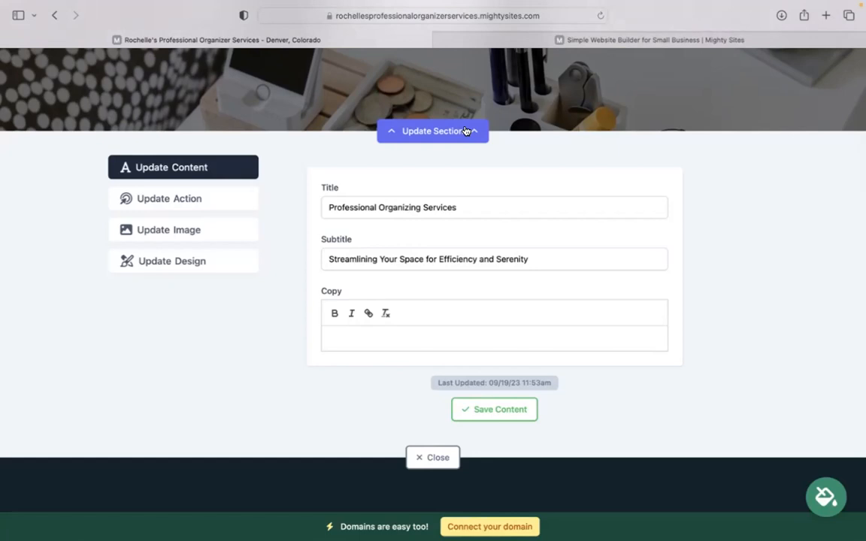
click(219, 229)
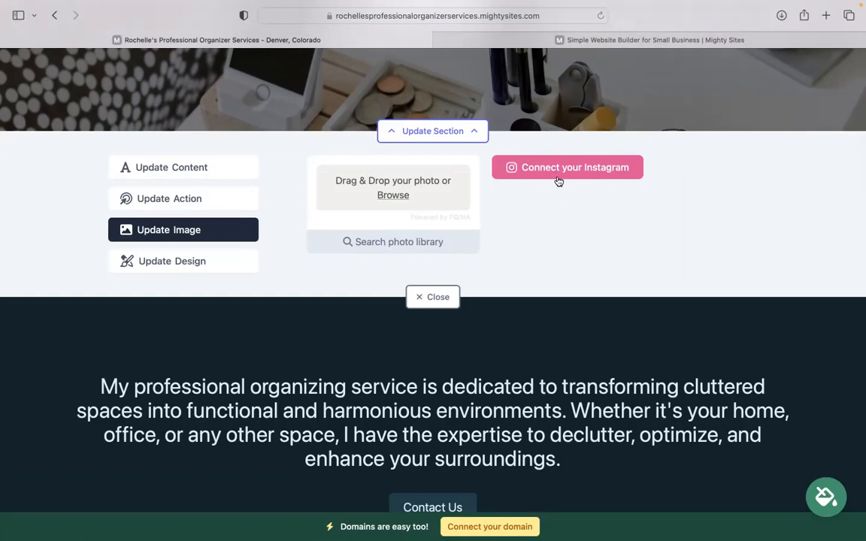
click(198, 198)
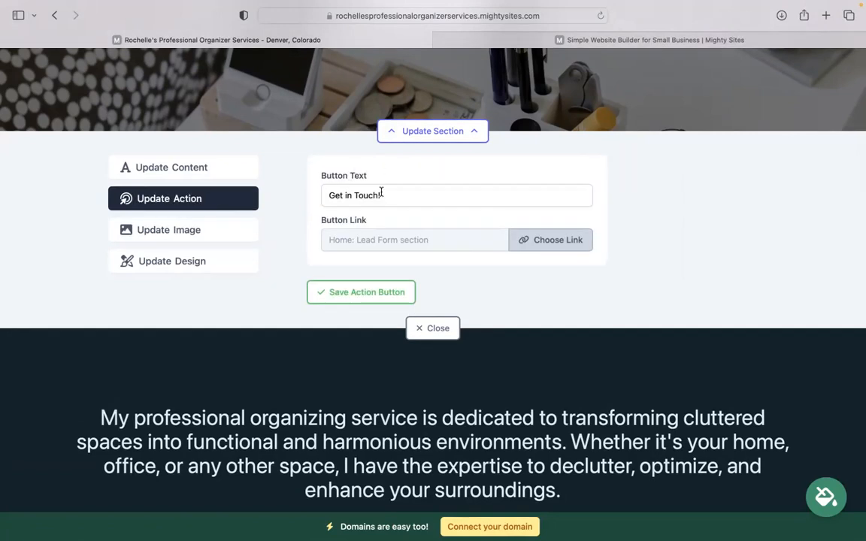
drag(384, 194, 328, 195)
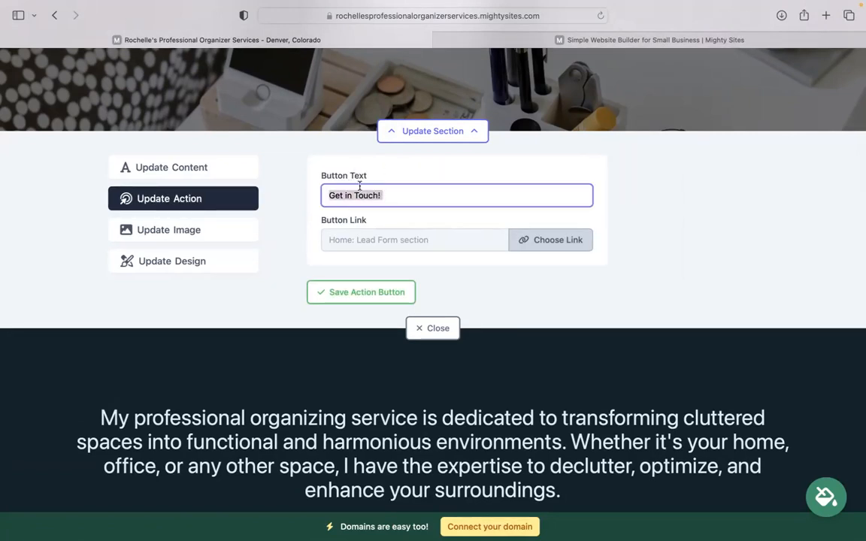
click(328, 195)
click(541, 241)
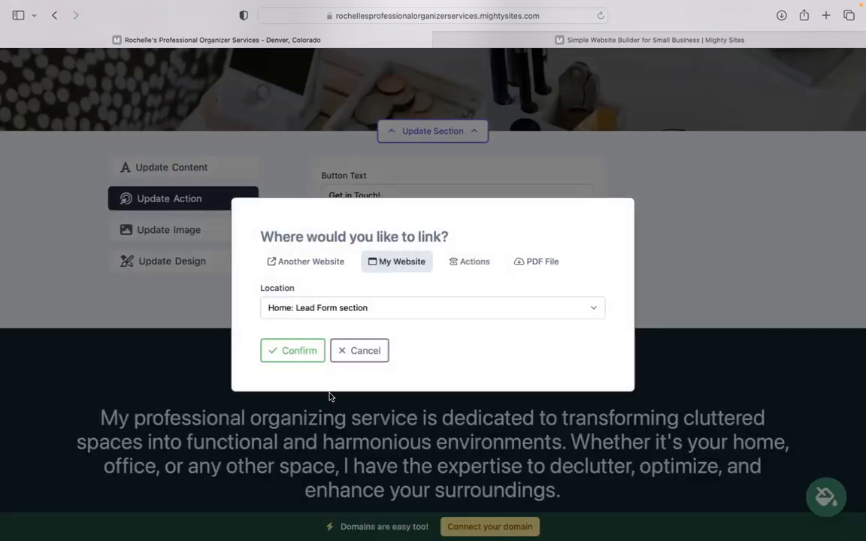
click(358, 363)
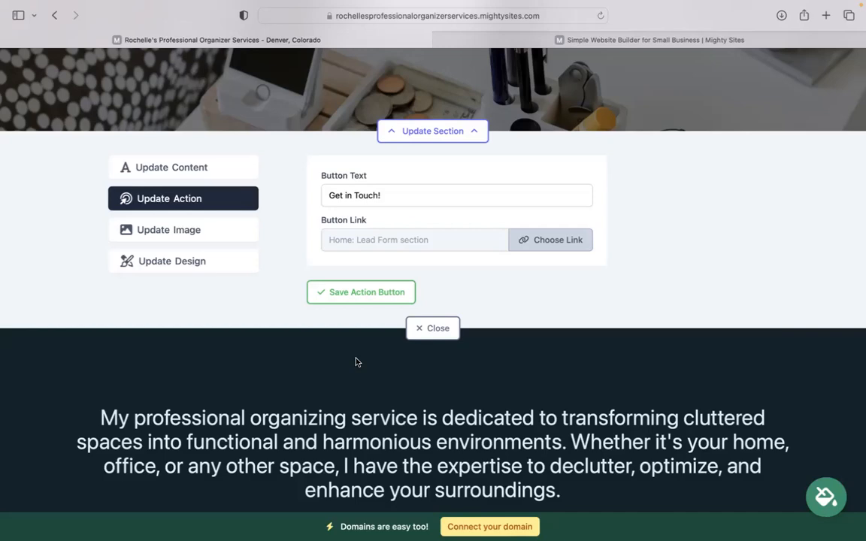
click(444, 335)
scroll(433, 300, down, 7)
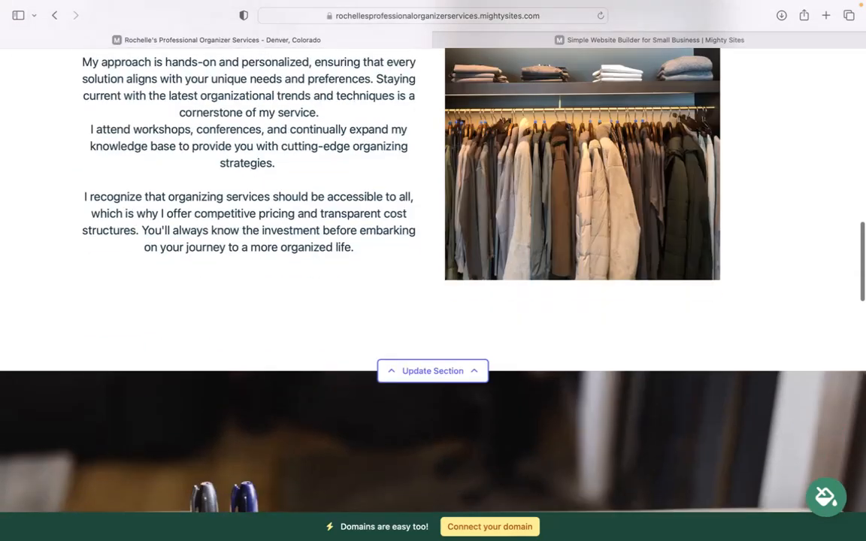
scroll(433, 301, down, 5)
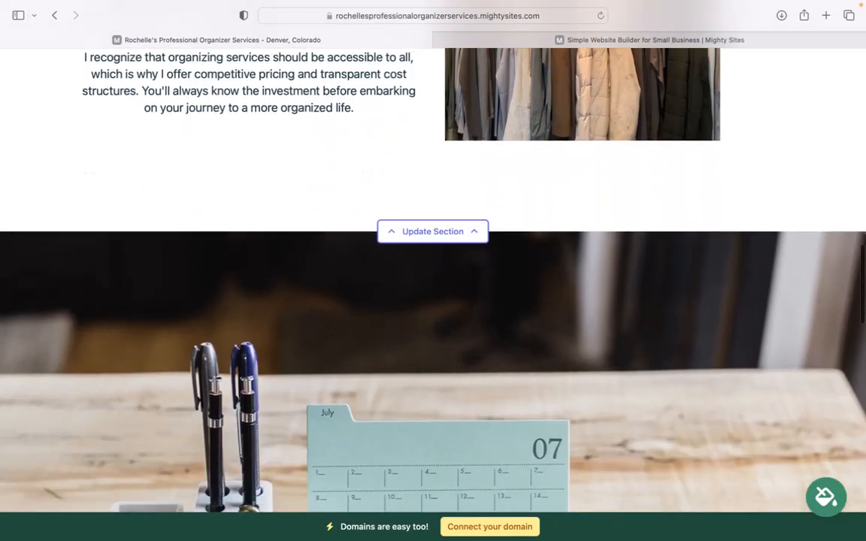
scroll(433, 301, down, 10)
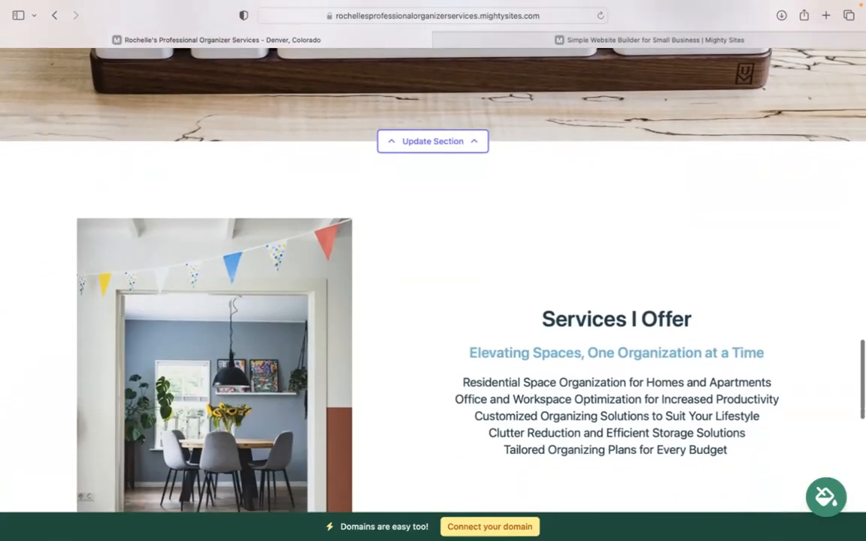
scroll(433, 301, down, 4)
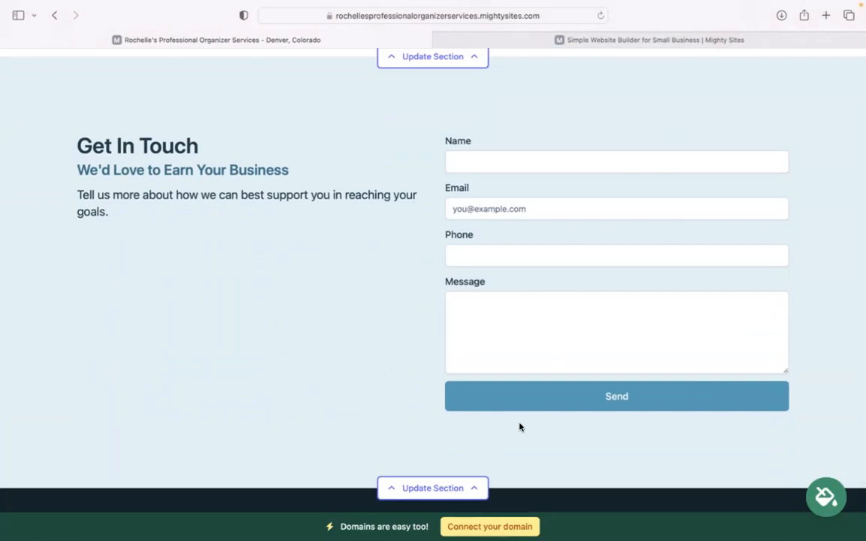
scroll(519, 427, down, 2)
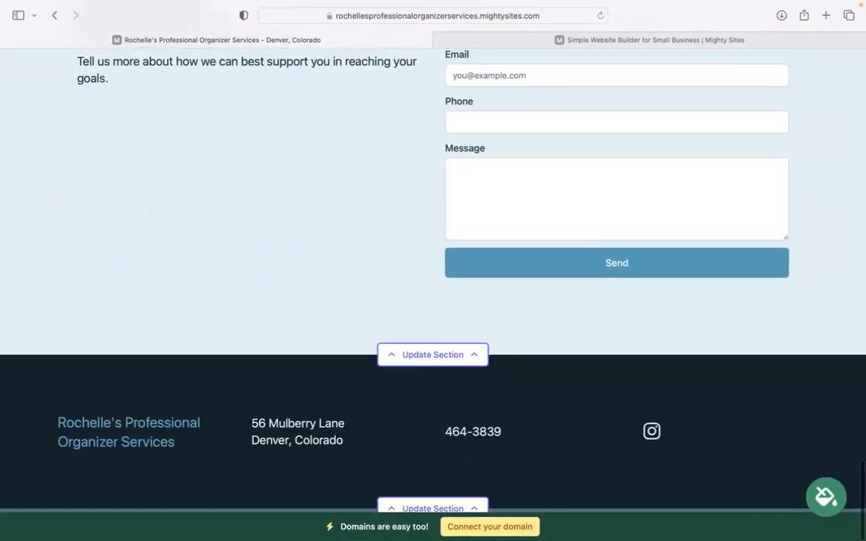
scroll(390, 265, up, 7)
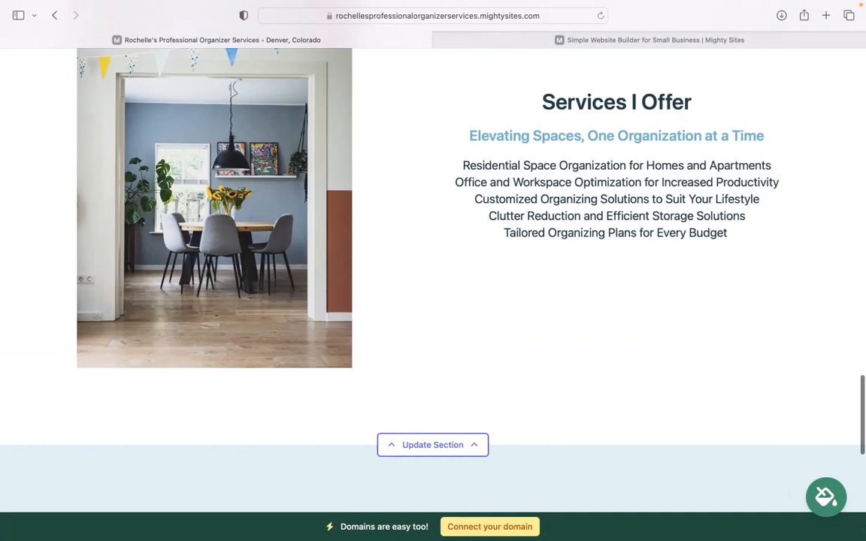
scroll(433, 264, up, 8)
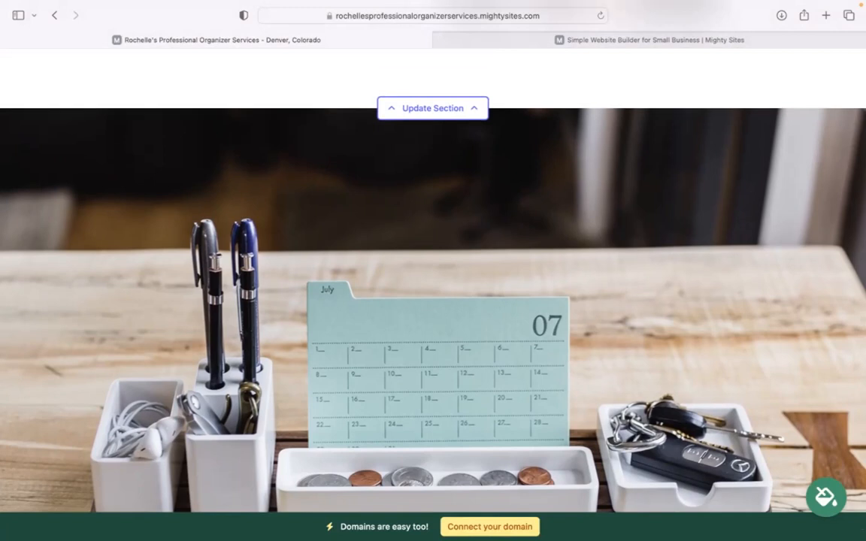
scroll(492, 532, up, 3)
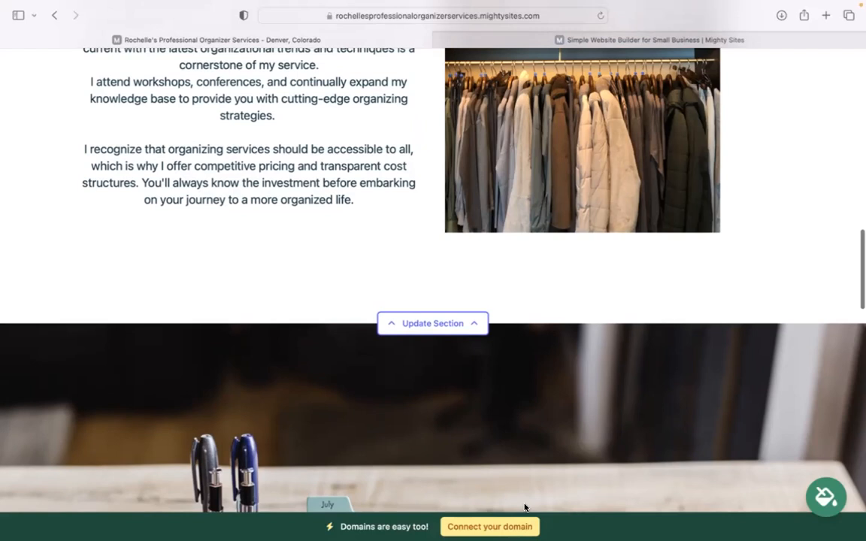
scroll(524, 527, up, 2)
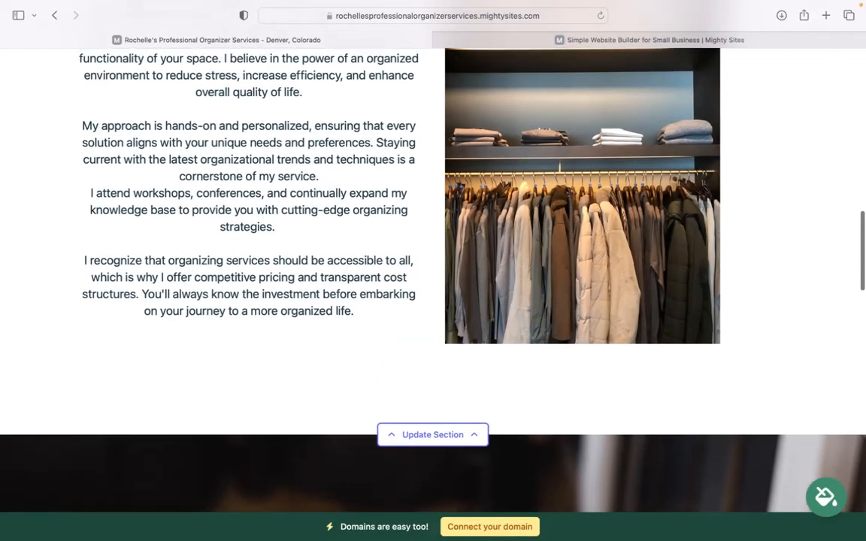
scroll(433, 279, up, 5)
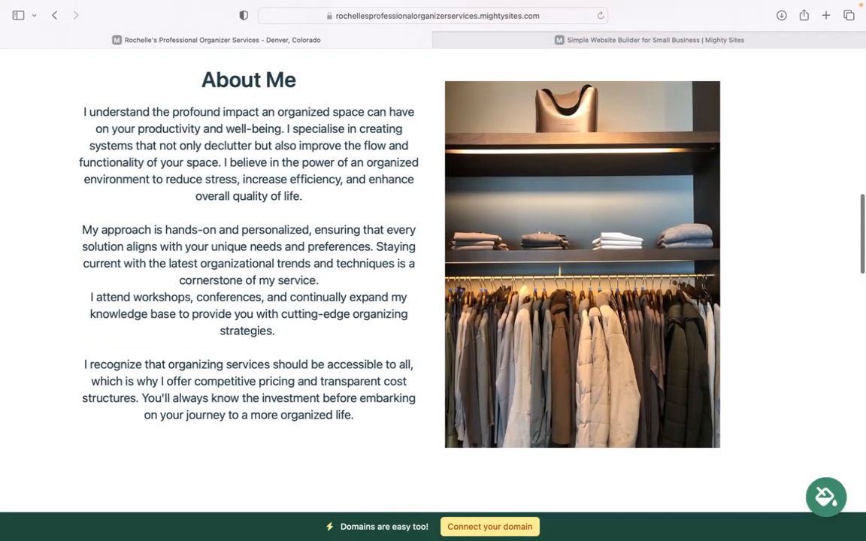
scroll(433, 278, up, 4)
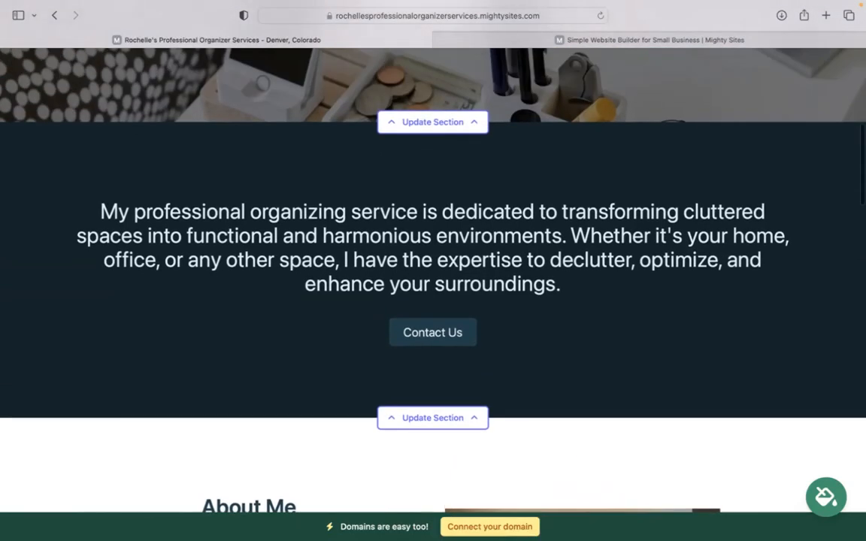
scroll(433, 278, up, 3)
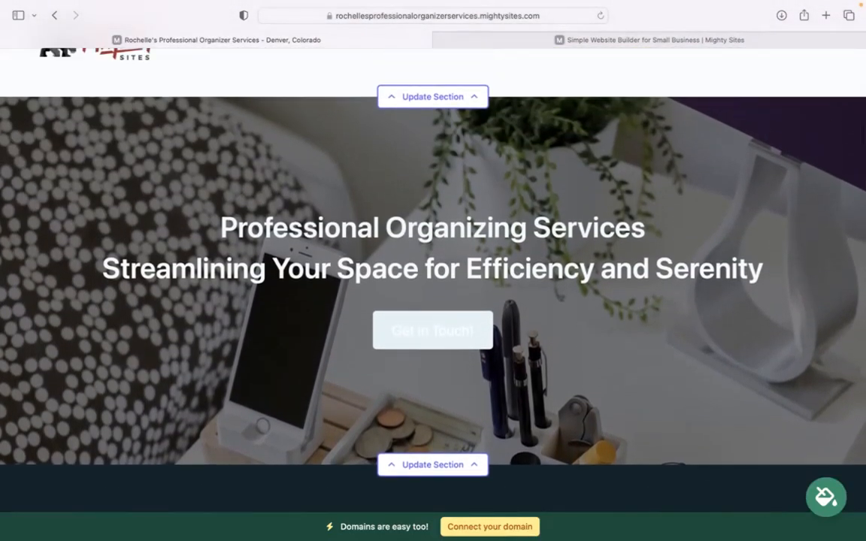
scroll(433, 278, up, 2)
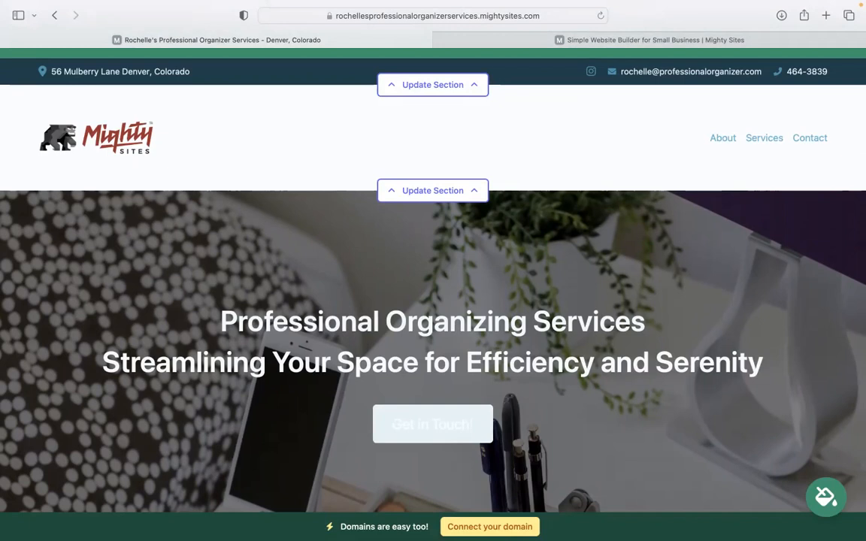
scroll(433, 285, up, 1)
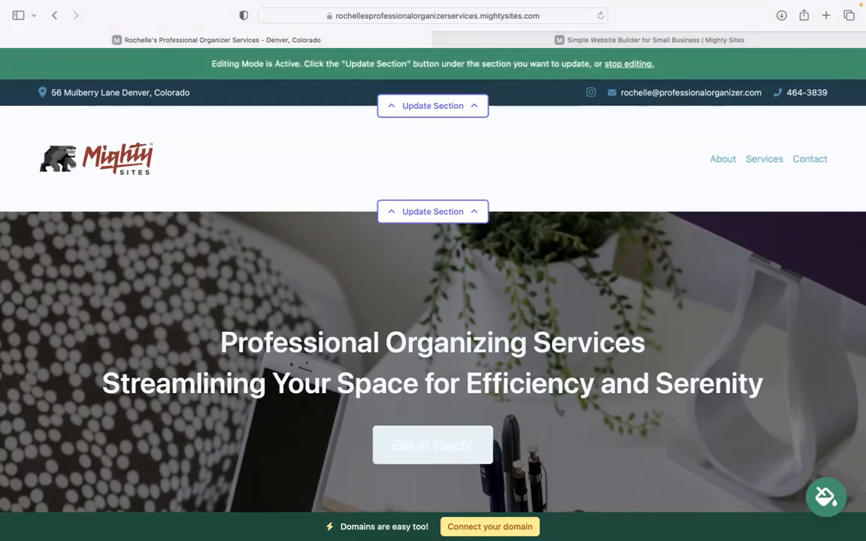